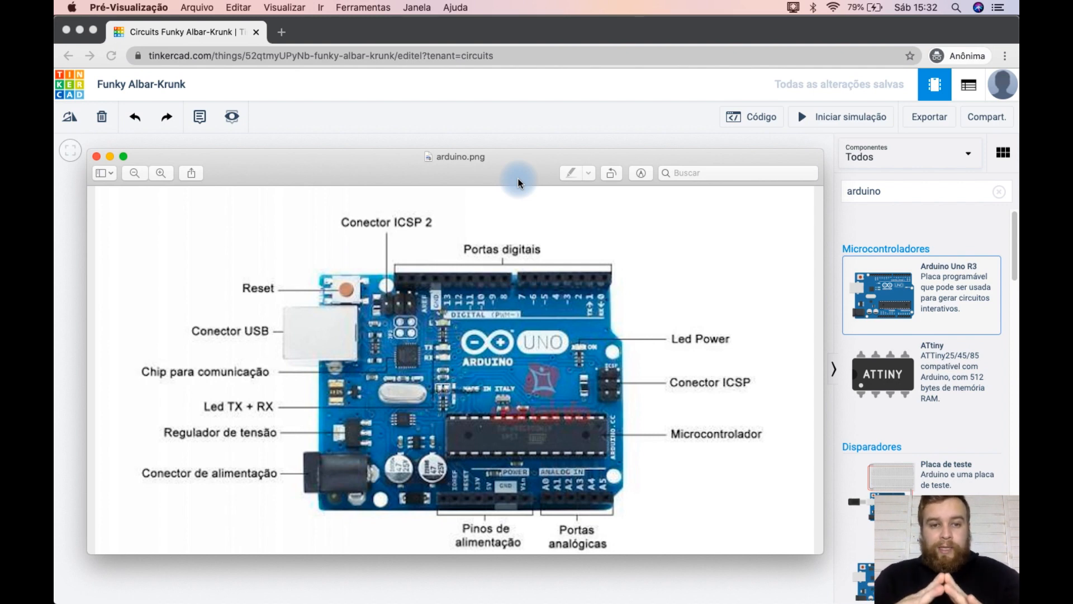
Examine the labelled Arduino board diagram in arduino.png and minimise its window to return to the Tinkercad circuit.
left_click(167, 176)
left_click(134, 178)
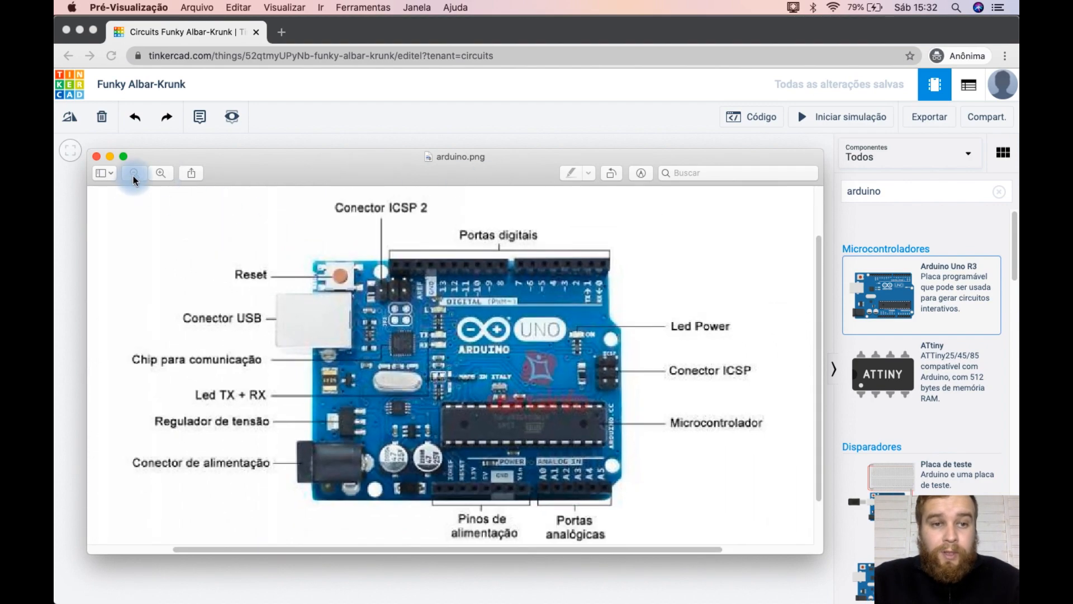
left_click(135, 178)
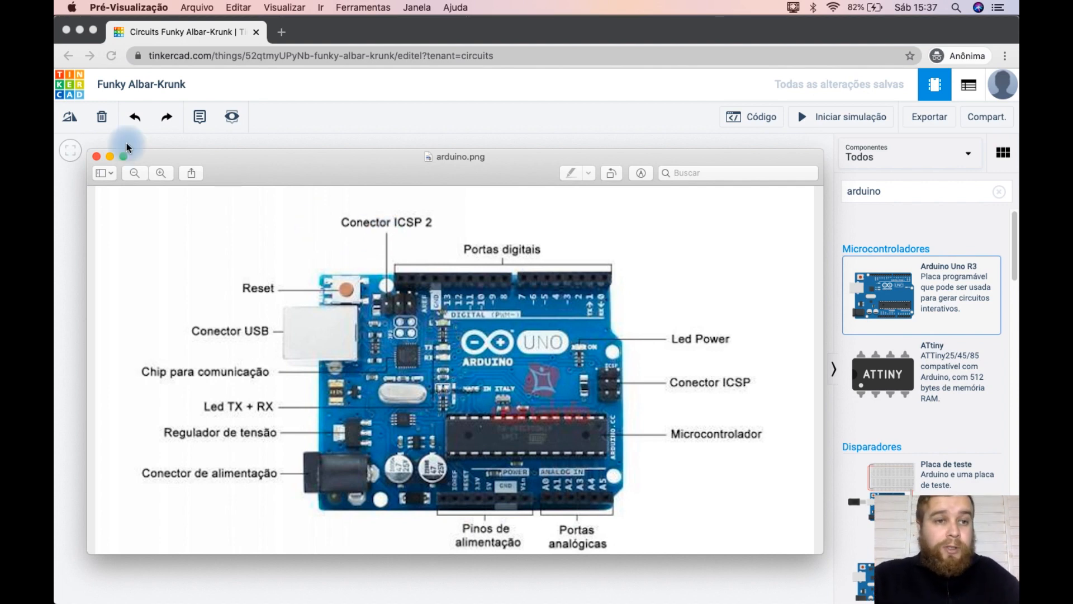
left_click(110, 155)
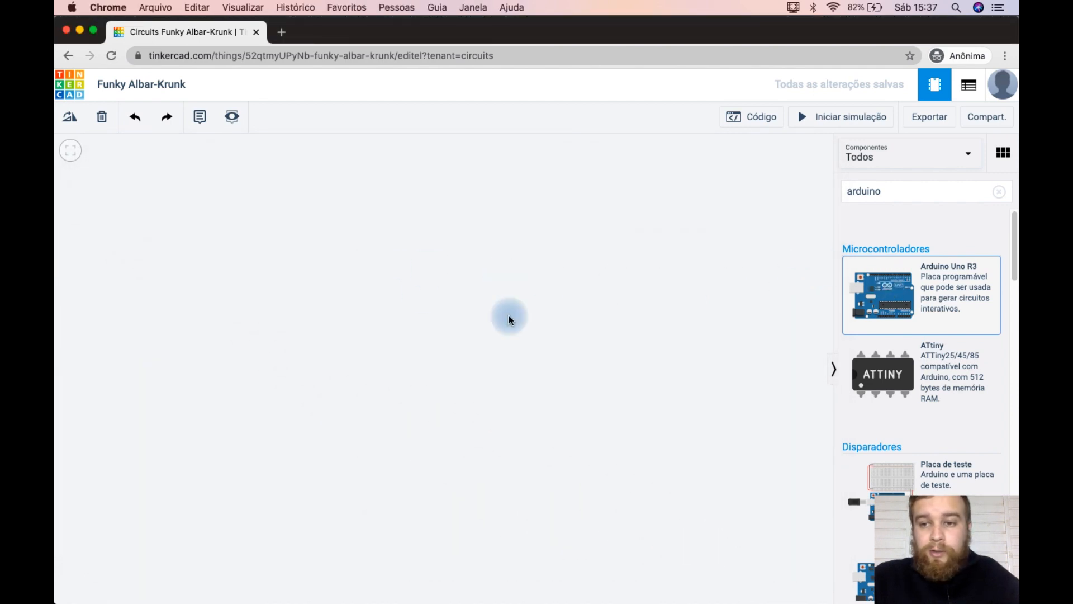
Place an Arduino Uno R3 board in the middle of the empty workspace.
left_click(547, 318)
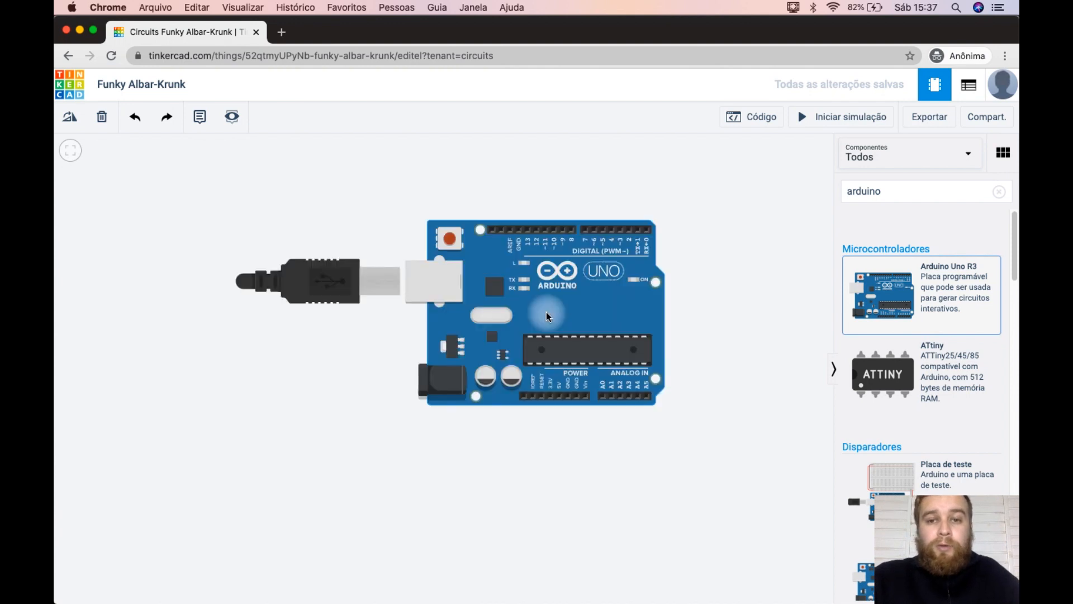
left_click_drag(342, 294, 330, 333)
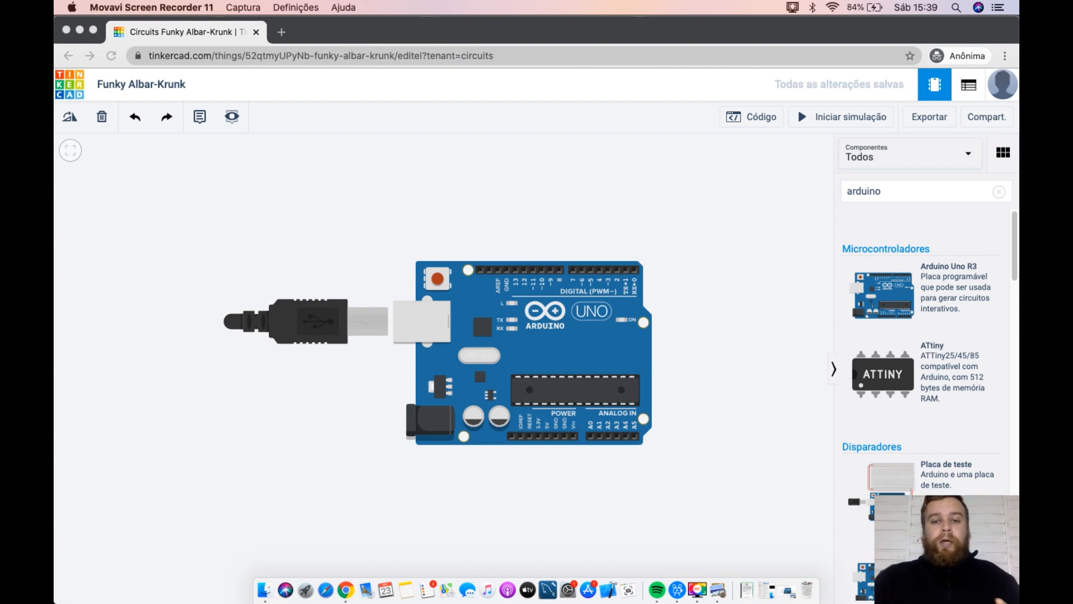
left_click(596, 228)
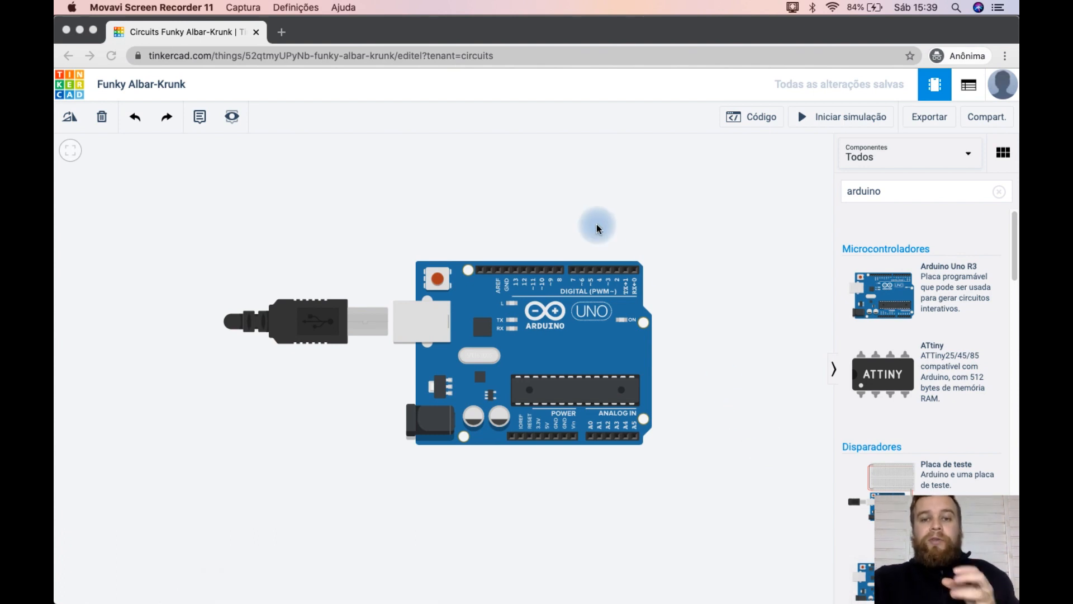
left_click(530, 234)
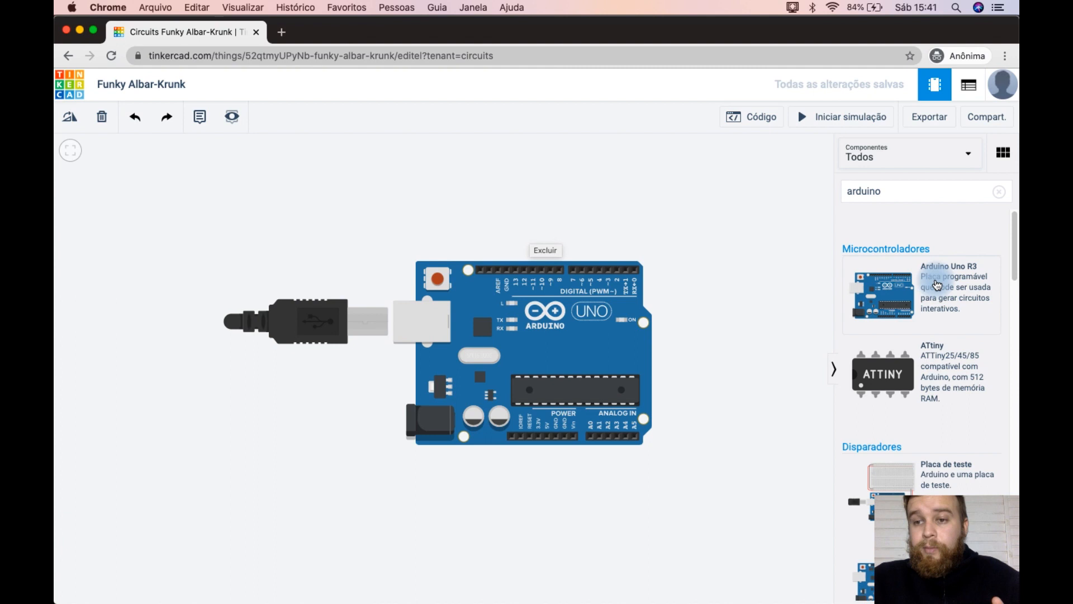
scroll(937, 285, "down", 10)
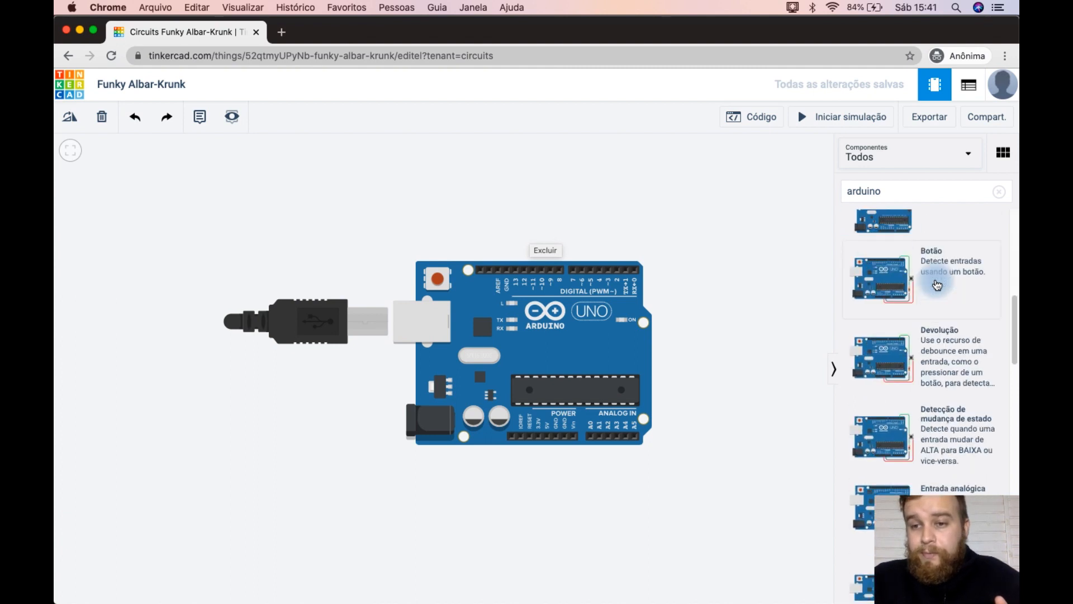
scroll(937, 285, "up", 10)
left_click(937, 186)
left_click(803, 184)
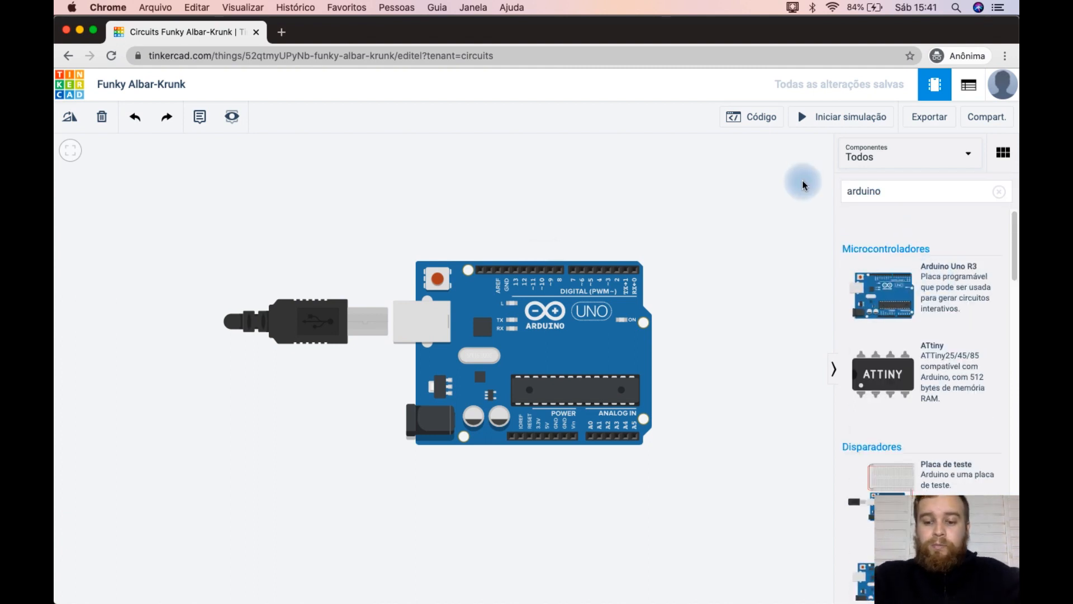
left_click(763, 123)
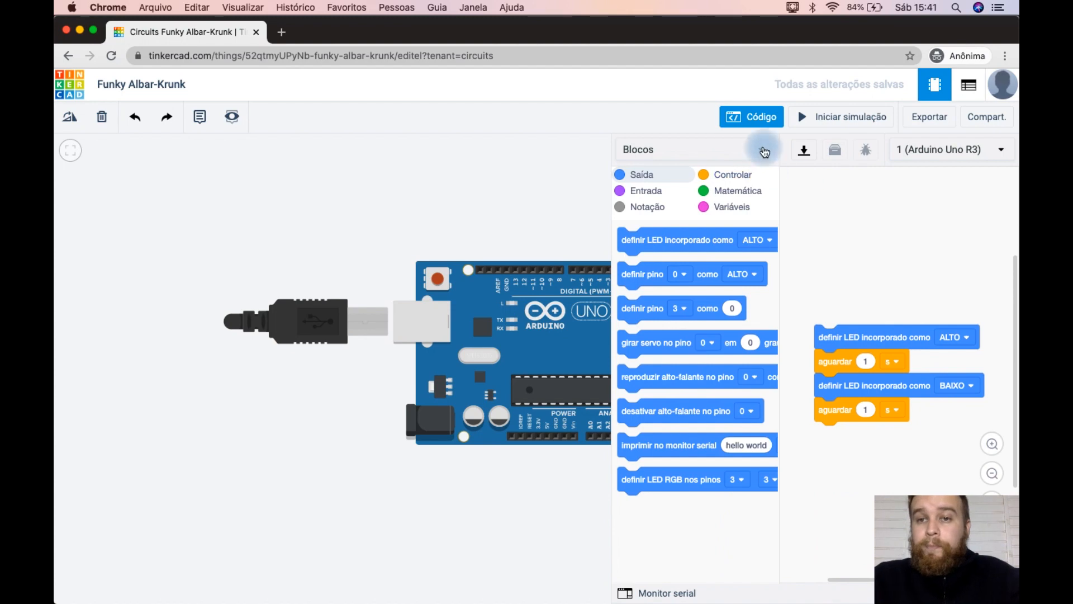
left_click(764, 124)
Replace the component search term with "led" to find LED parts.
left_click(904, 190)
left_click(911, 190)
key("BackSpace")
key("BackSpace")
key("BackSpace")
key("BackSpace")
key("BackSpace")
key("BackSpace")
key("BackSpace")
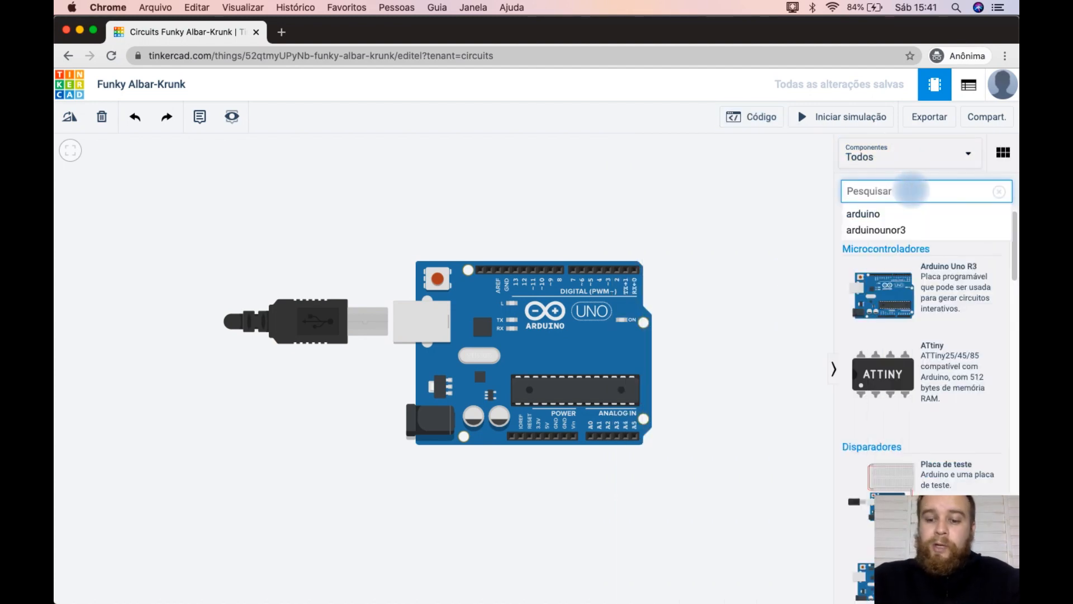
type("led")
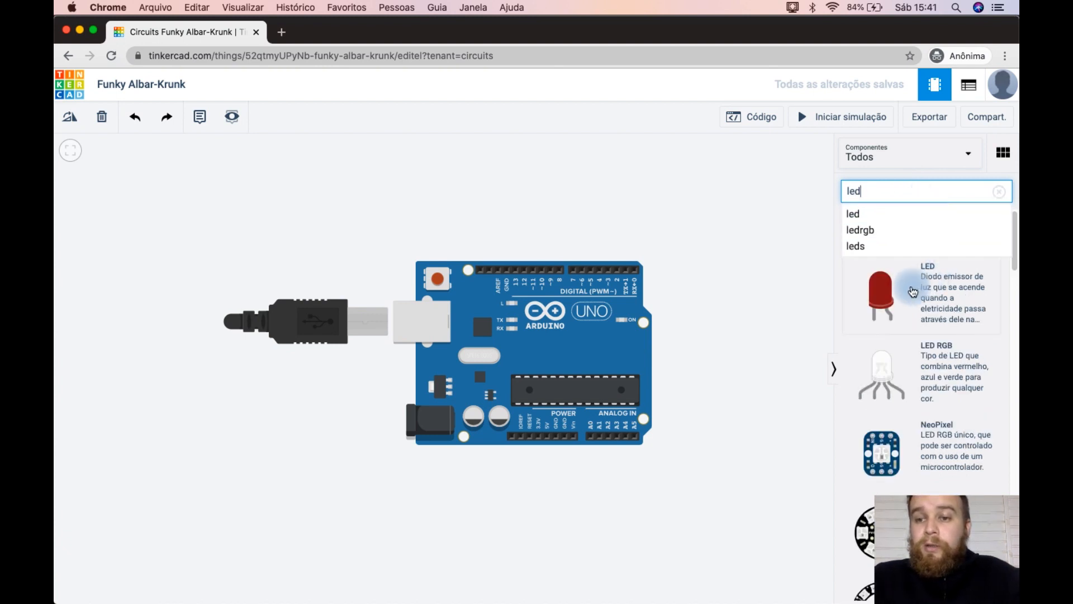
Place a red LED in the free space above the Arduino's digital pins.
left_click_drag(815, 274, 558, 194)
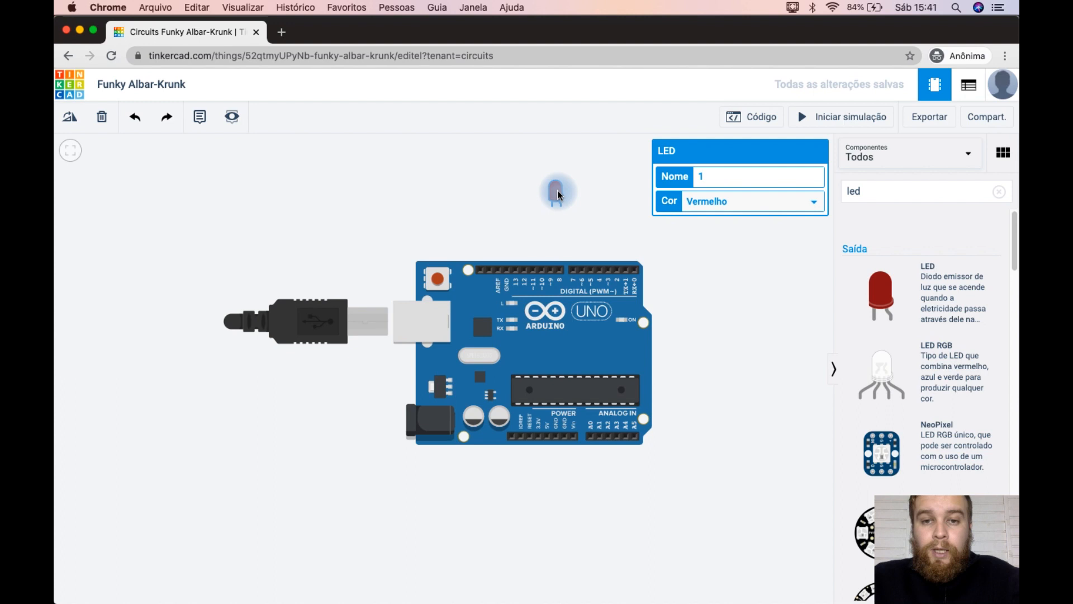
scroll(558, 194, "up", 2)
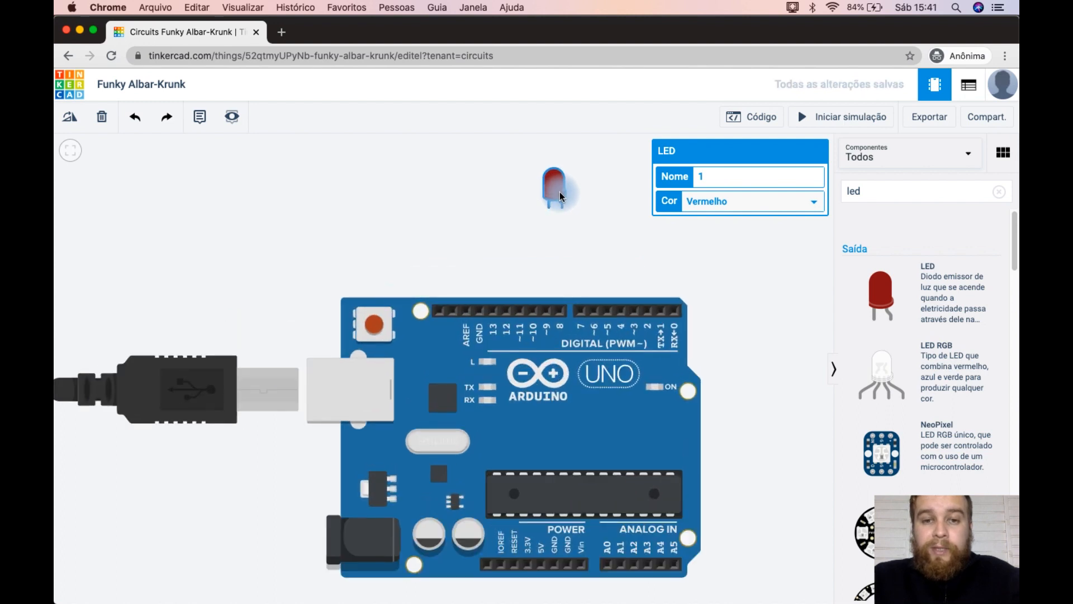
left_click(603, 189)
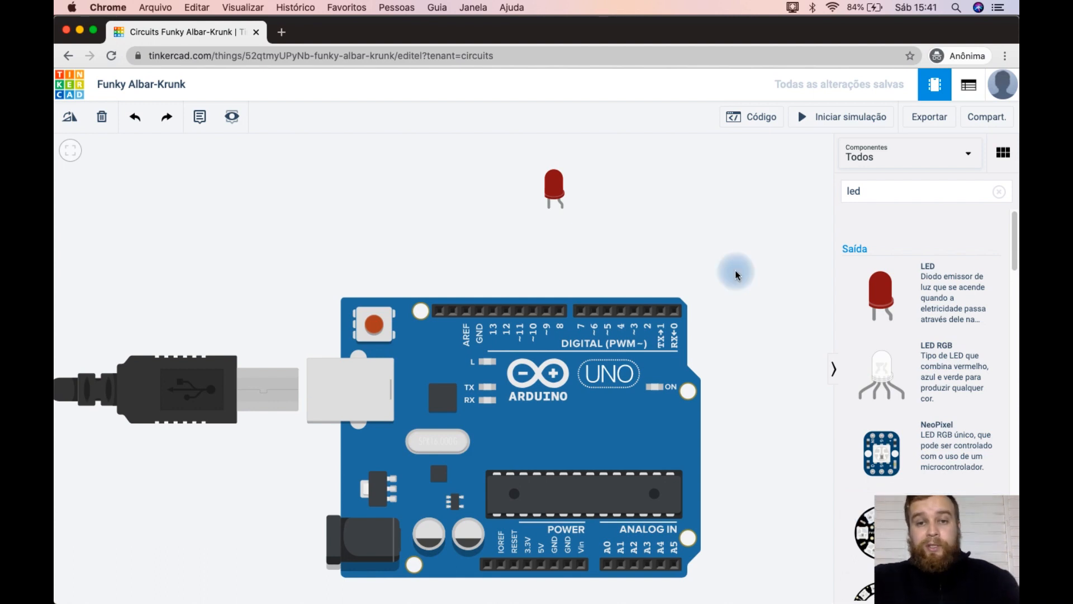
Reposition the red LED so it sits above digital pins 12 and 11 of the Arduino.
left_click(553, 190)
left_click_drag(499, 193, 351, 189)
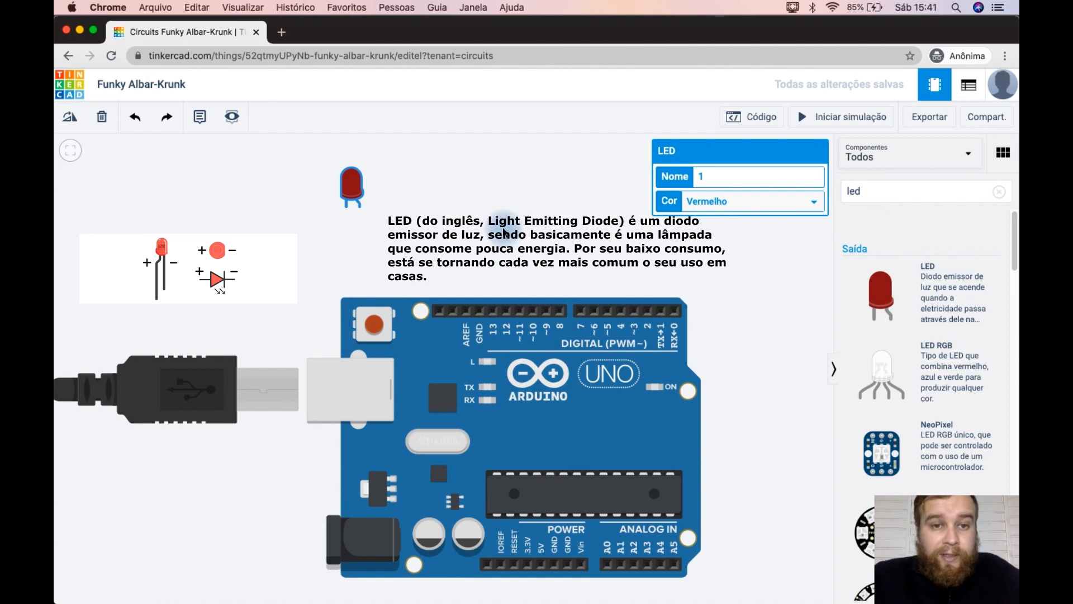
left_click_drag(353, 191, 457, 197)
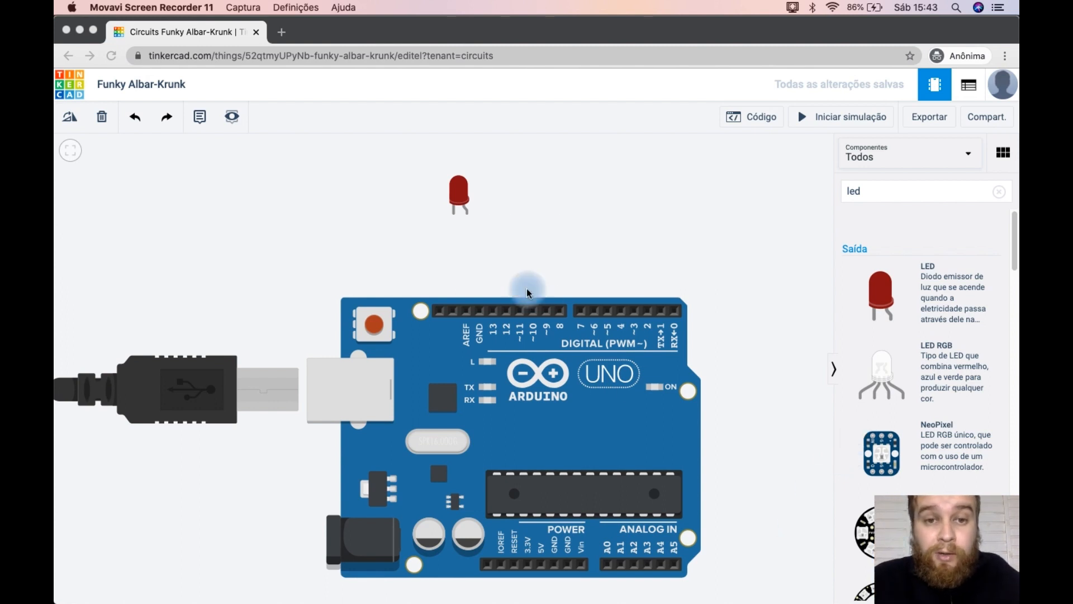
left_click(461, 199)
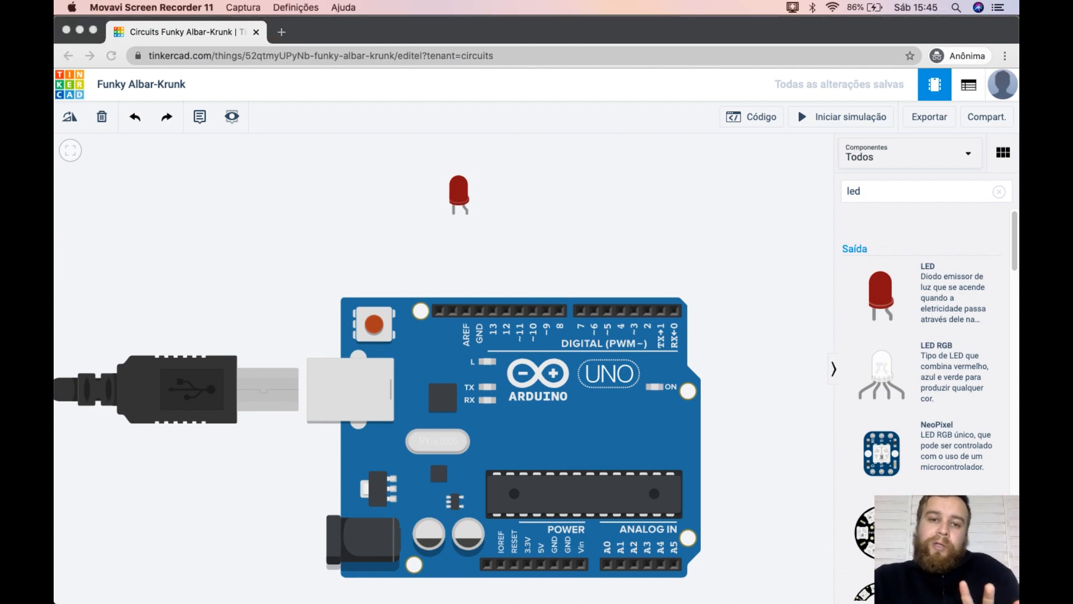
left_click(462, 197)
left_click(463, 196)
left_click_drag(463, 196, 510, 193)
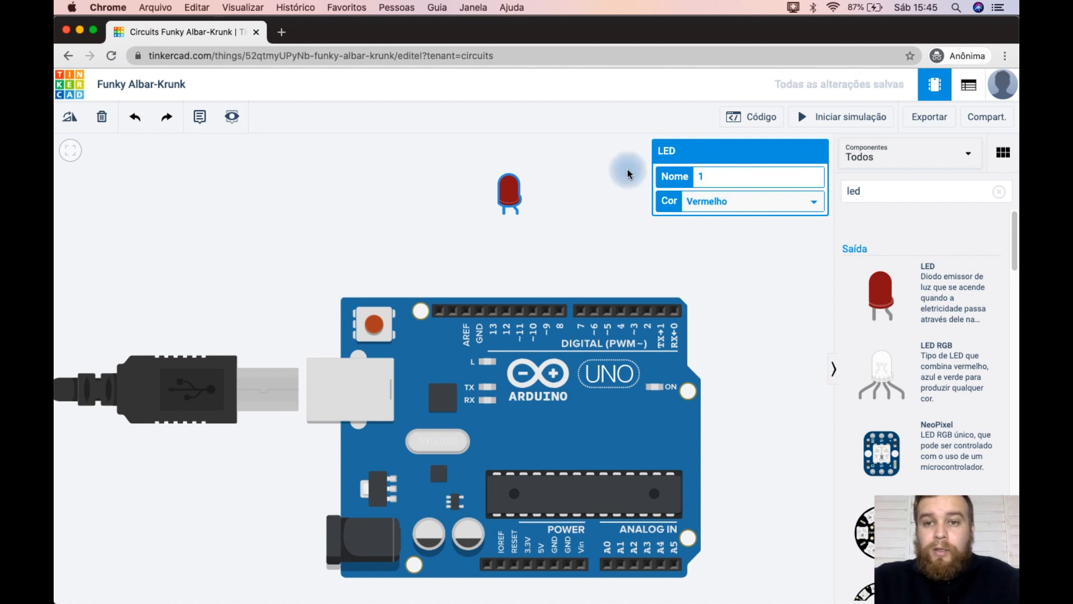
Try Laranja as the LED's colour and settle on Verde.
left_click(722, 203)
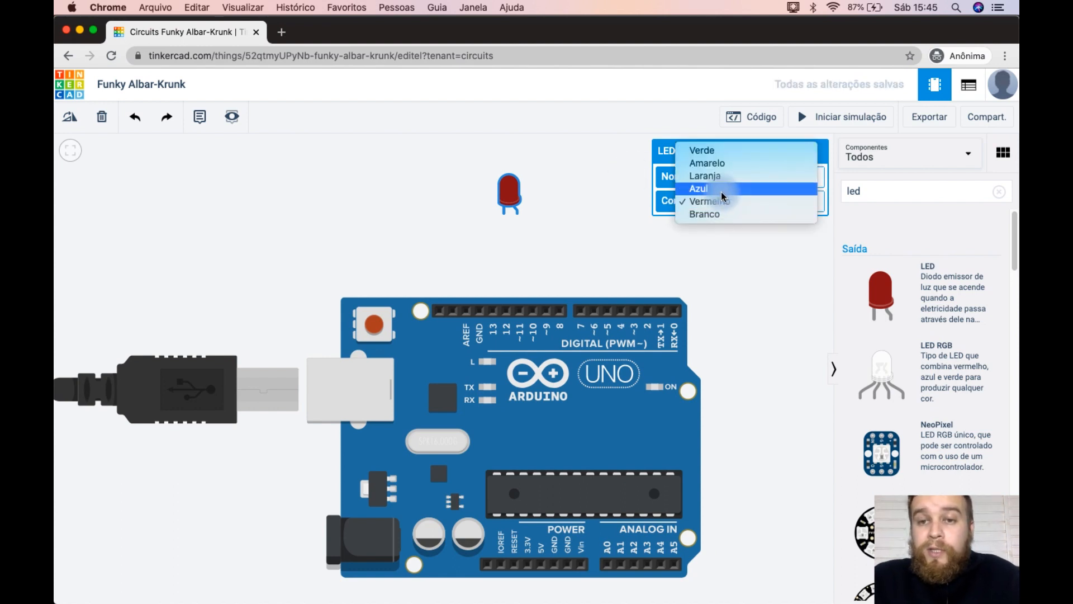
left_click(721, 176)
left_click(724, 194)
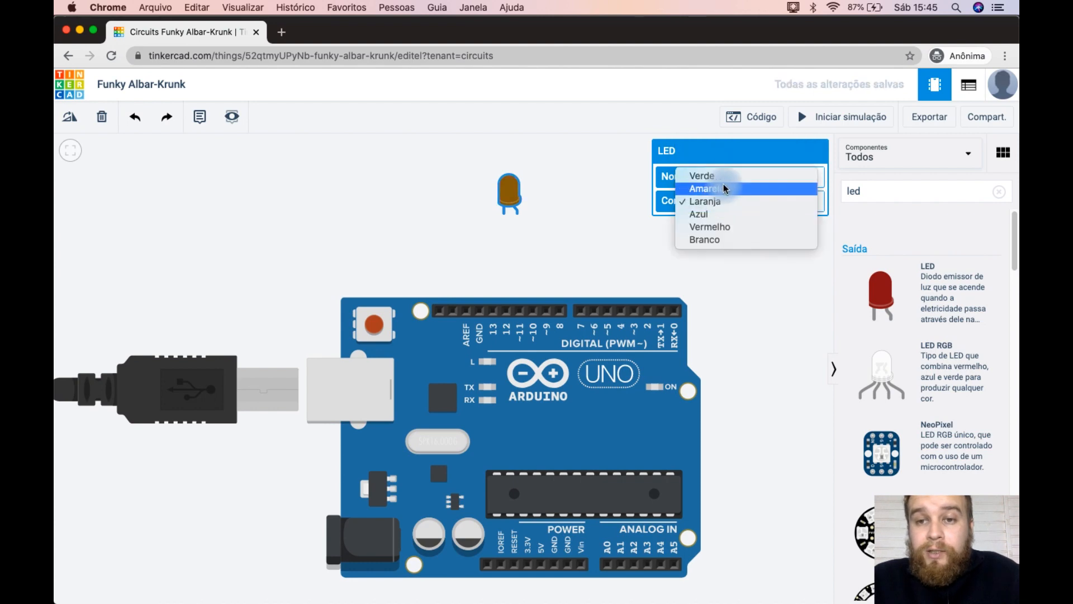
left_click(726, 175)
left_click(727, 193)
left_click(726, 203)
left_click(726, 205)
left_click(726, 214)
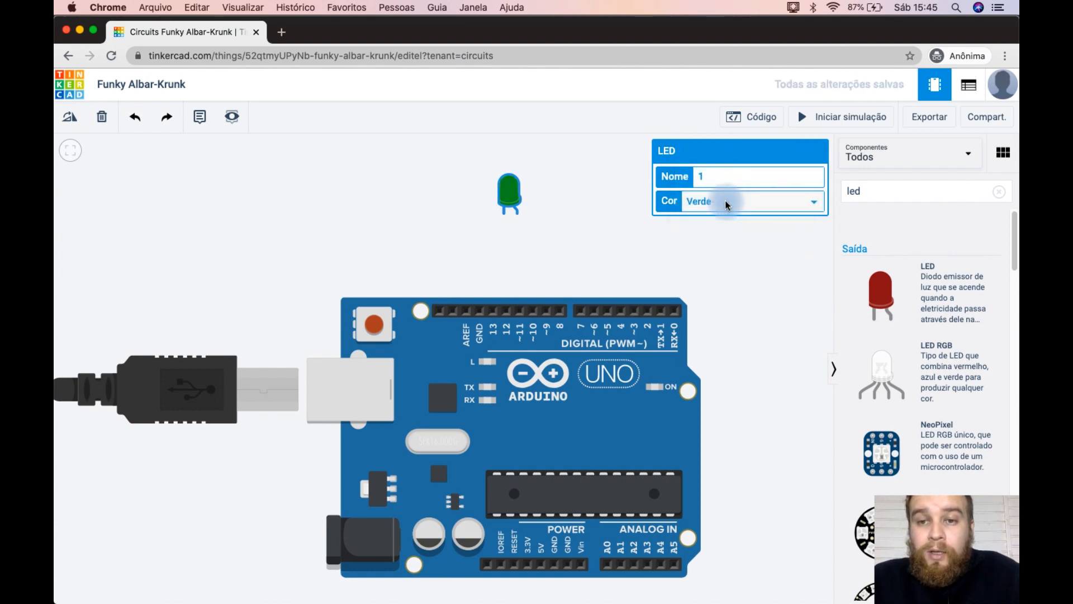
left_click(726, 203)
left_click(722, 190)
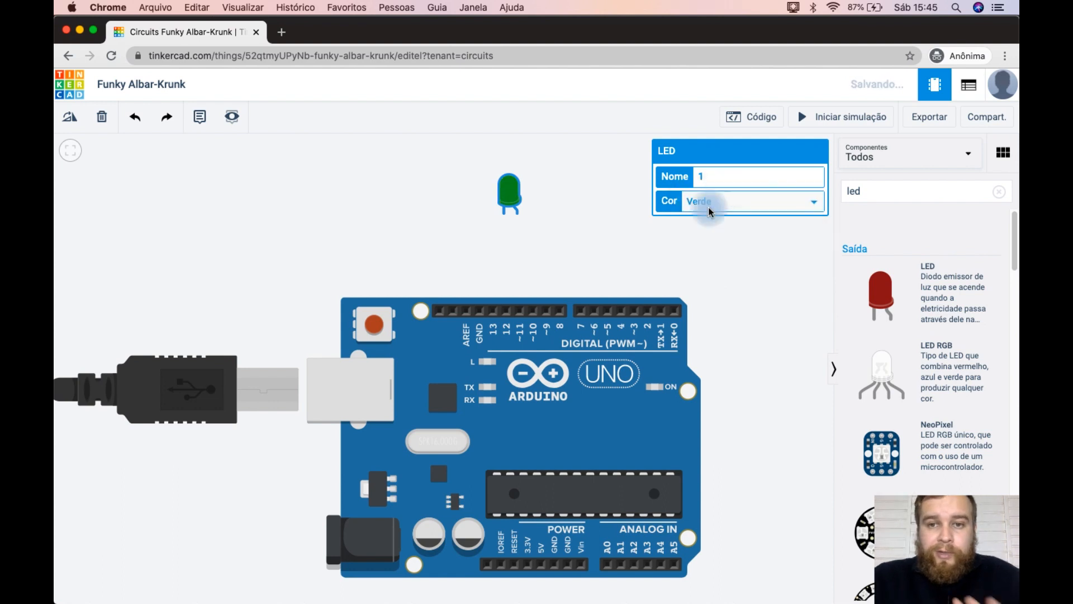
left_click(557, 232)
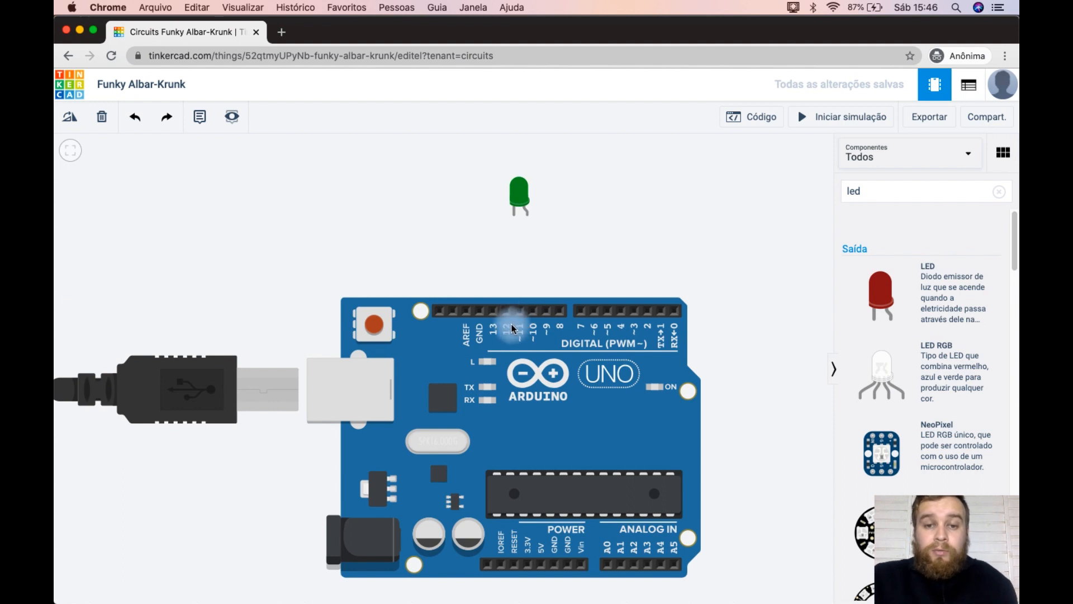
Wire the LED's anode to digital pin 11 and shift the LED so the wire runs straight.
left_click(528, 220)
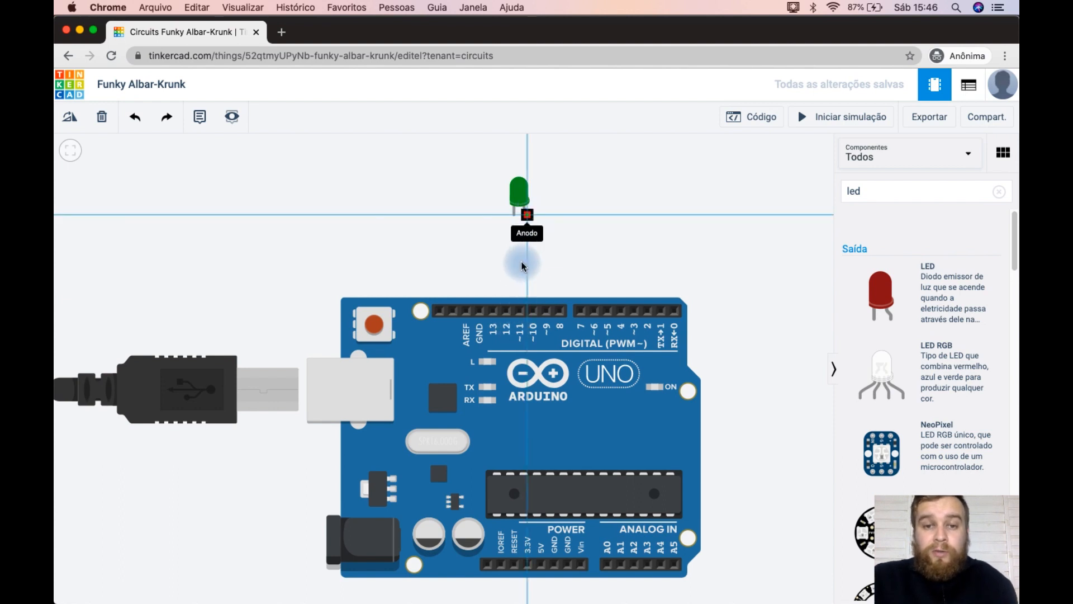
left_click(525, 313)
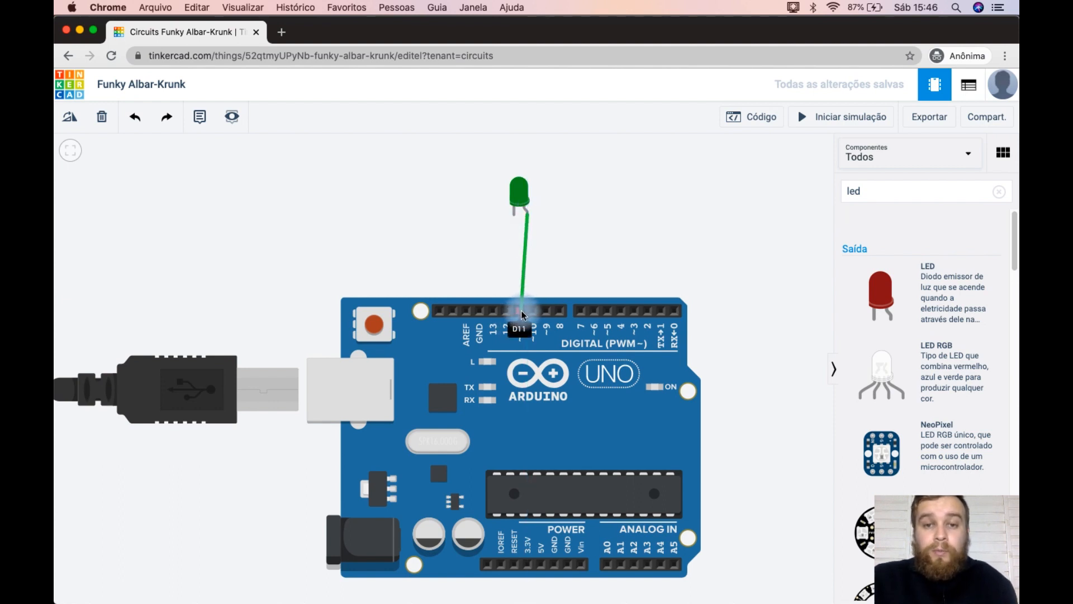
left_click(523, 314)
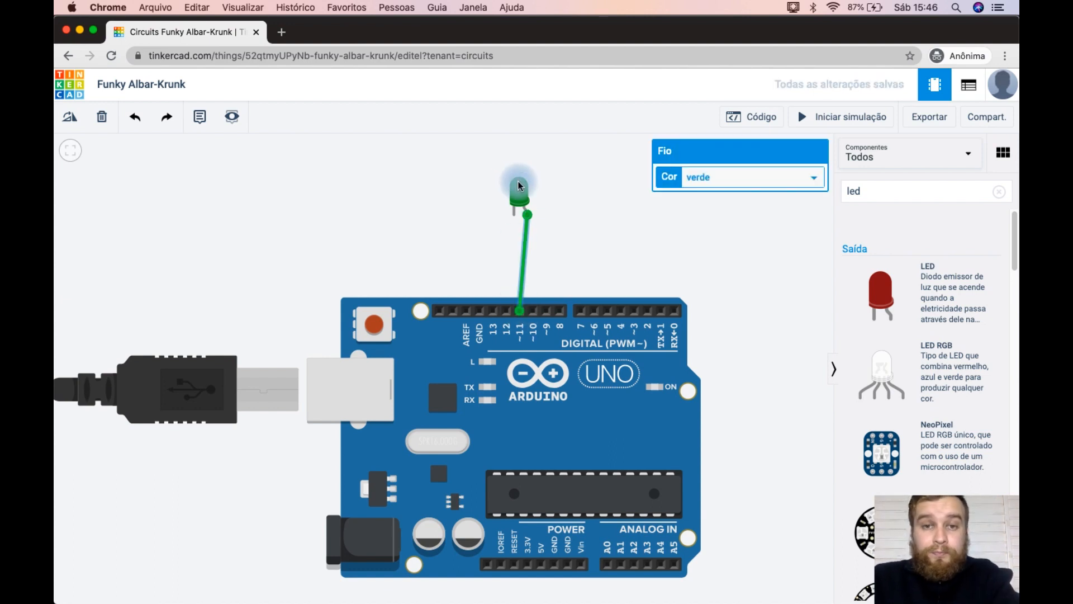
left_click_drag(519, 186, 510, 187)
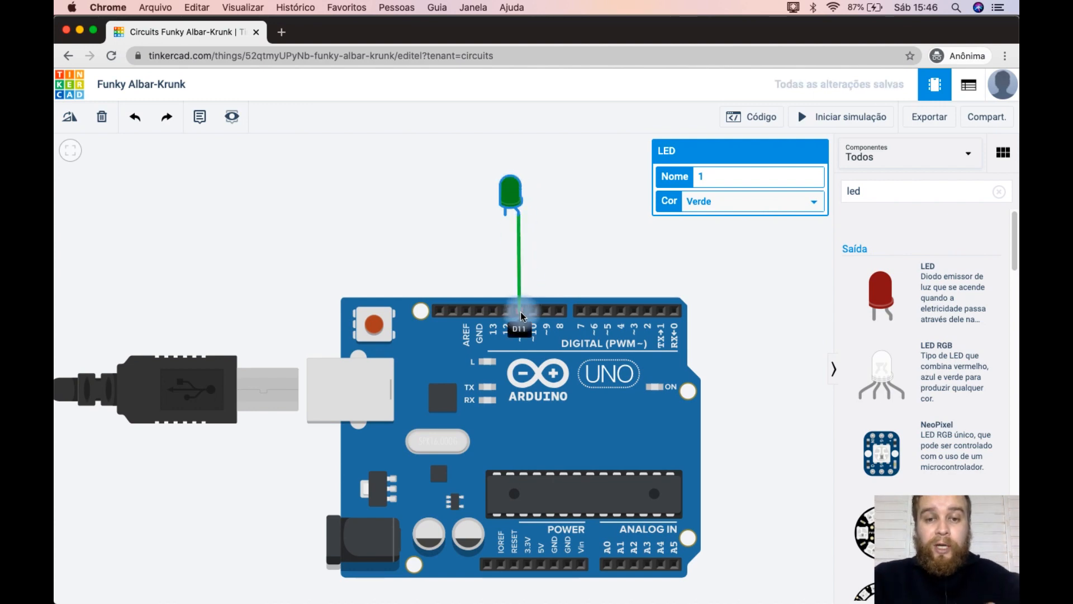
Wire the LED's other leg to the GND pin beside digital pin 13.
left_click(504, 225)
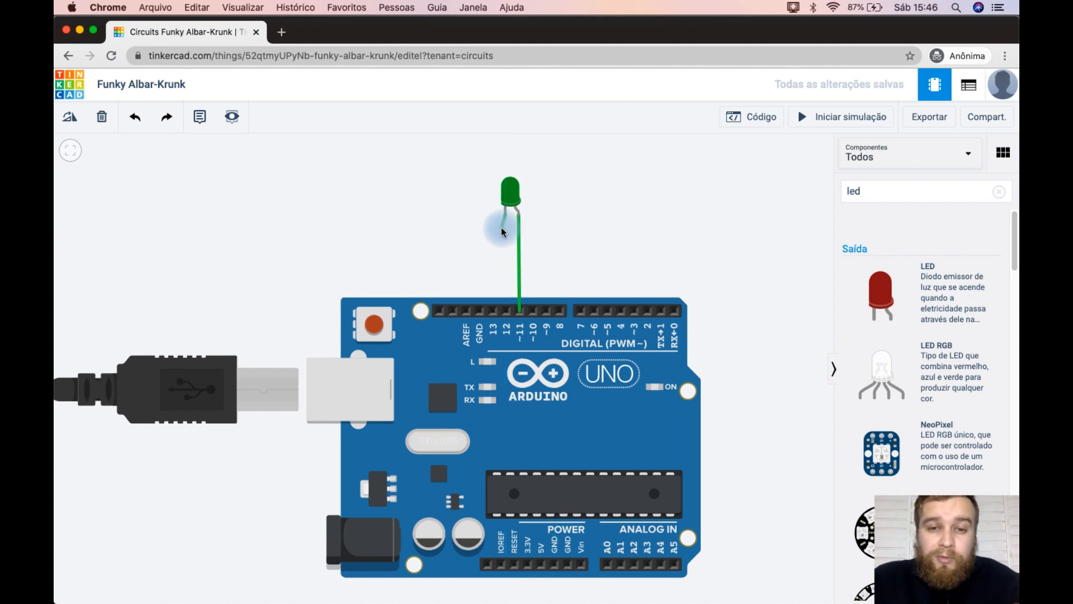
left_click(503, 224)
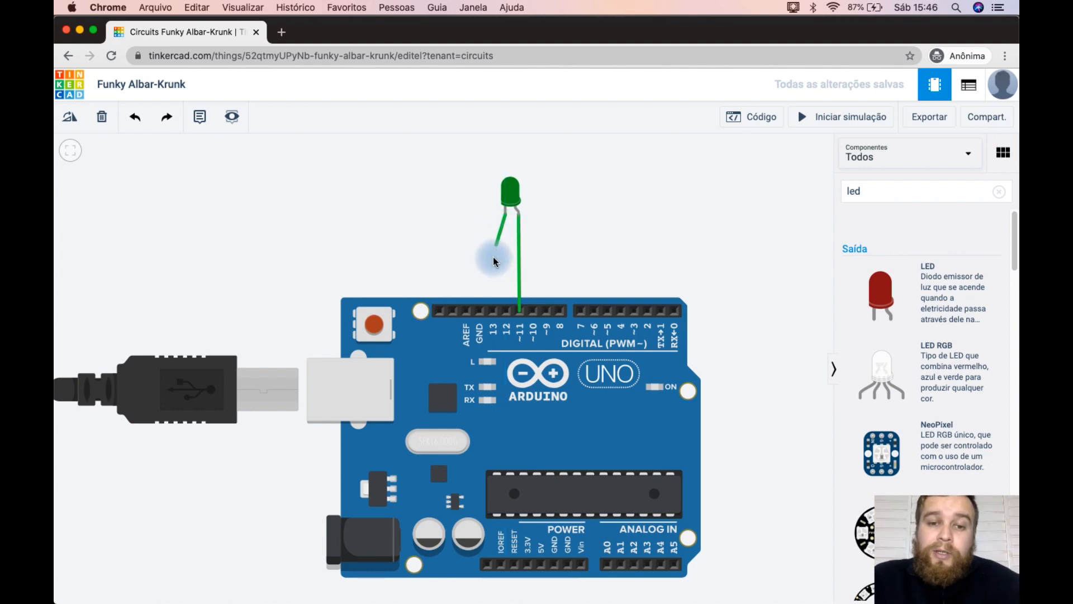
left_click(480, 316)
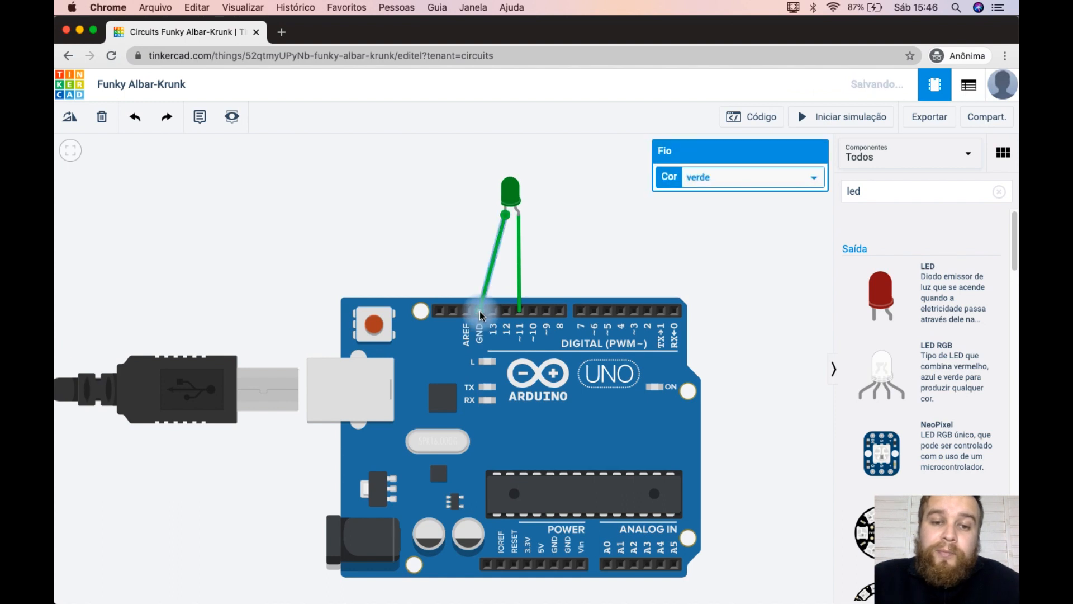
left_click(541, 238)
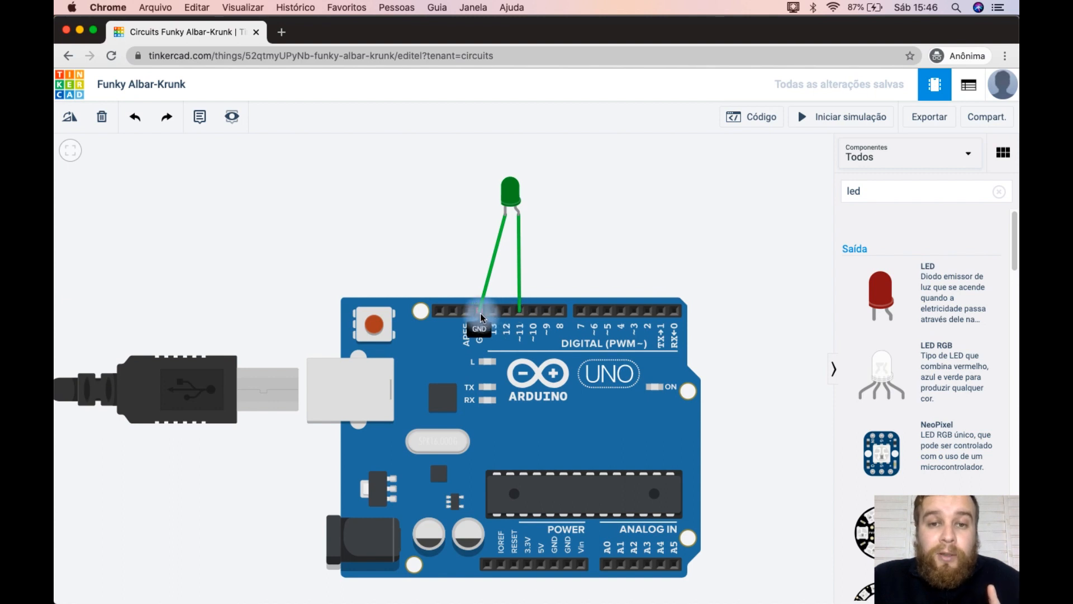
Shift the LED slightly so it is centred between its GND and pin 11 wires.
left_click_drag(511, 201, 499, 200)
scroll(576, 245, "up", 2)
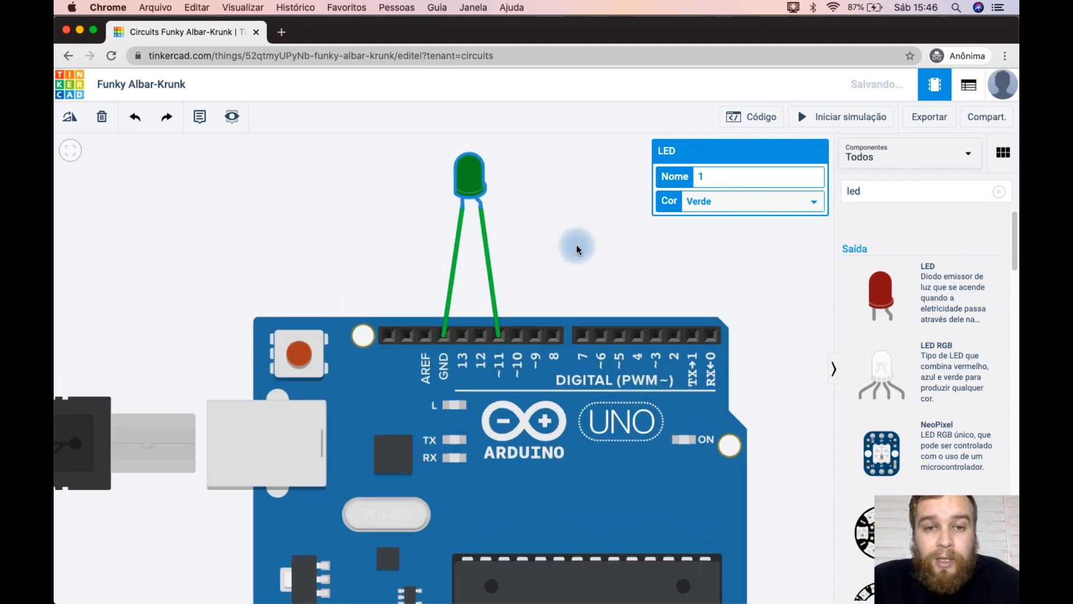
scroll(576, 244, "down", 3)
left_click(576, 245)
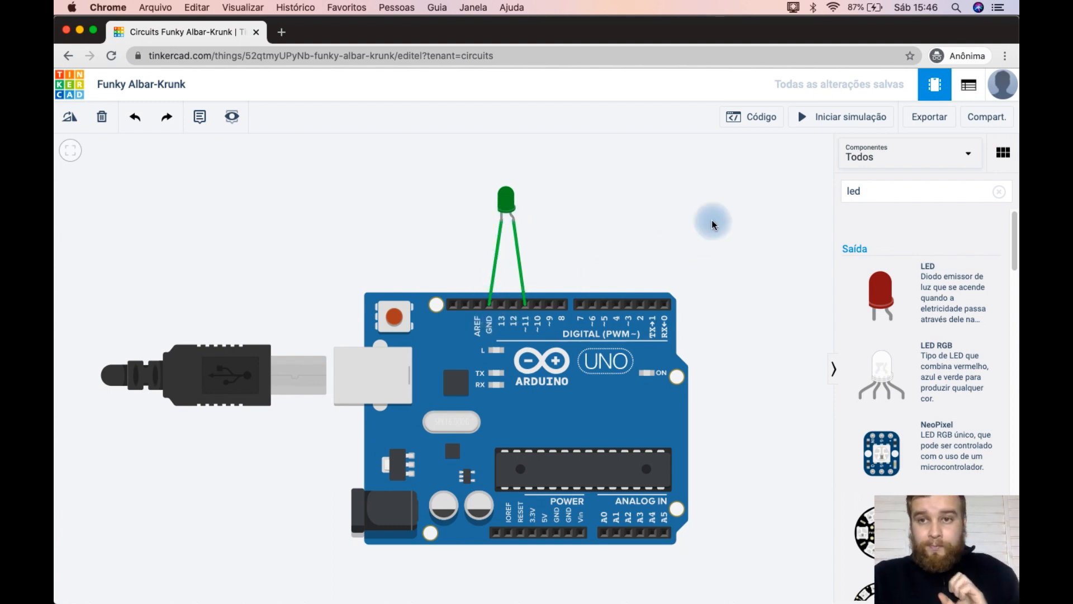
Open the Arduino's code editor and switch it from blocks to Texto, accepting the loss of the current blocks.
left_click(764, 120)
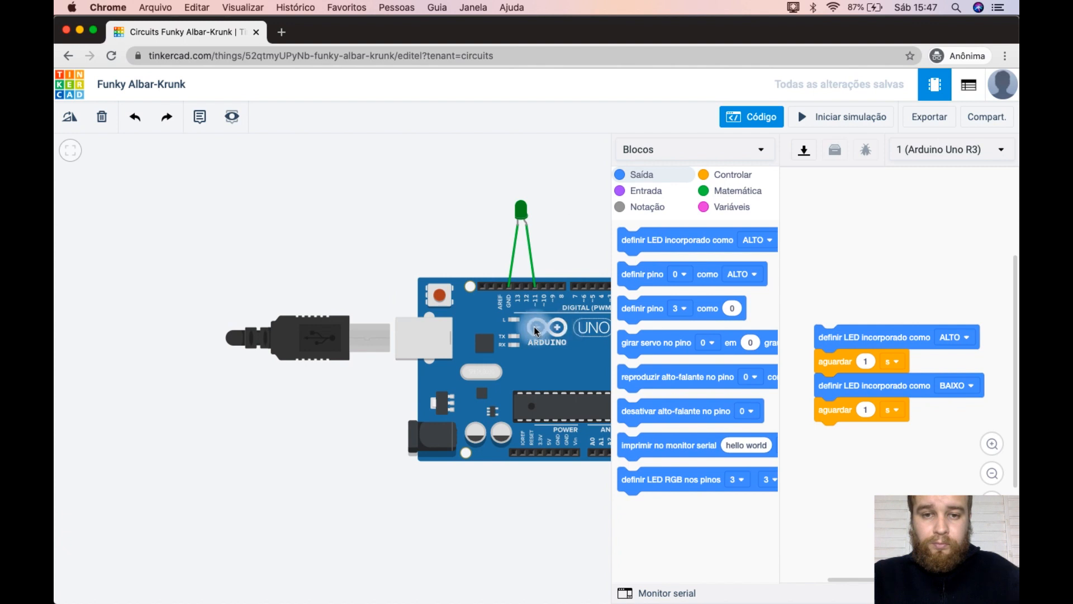
left_click(535, 326)
left_click_drag(563, 329, 571, 327)
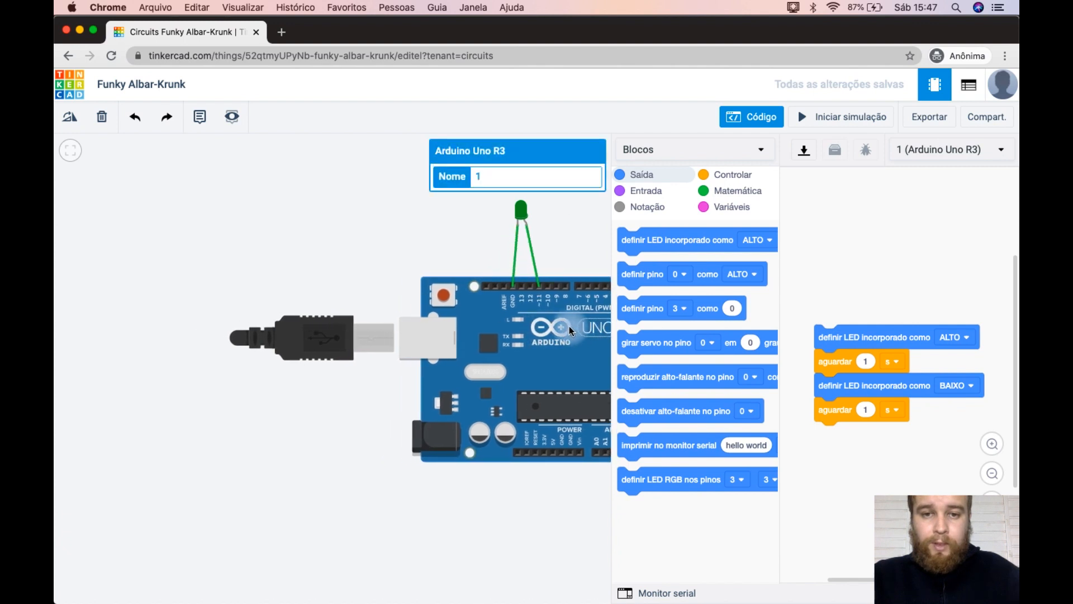
left_click(755, 147)
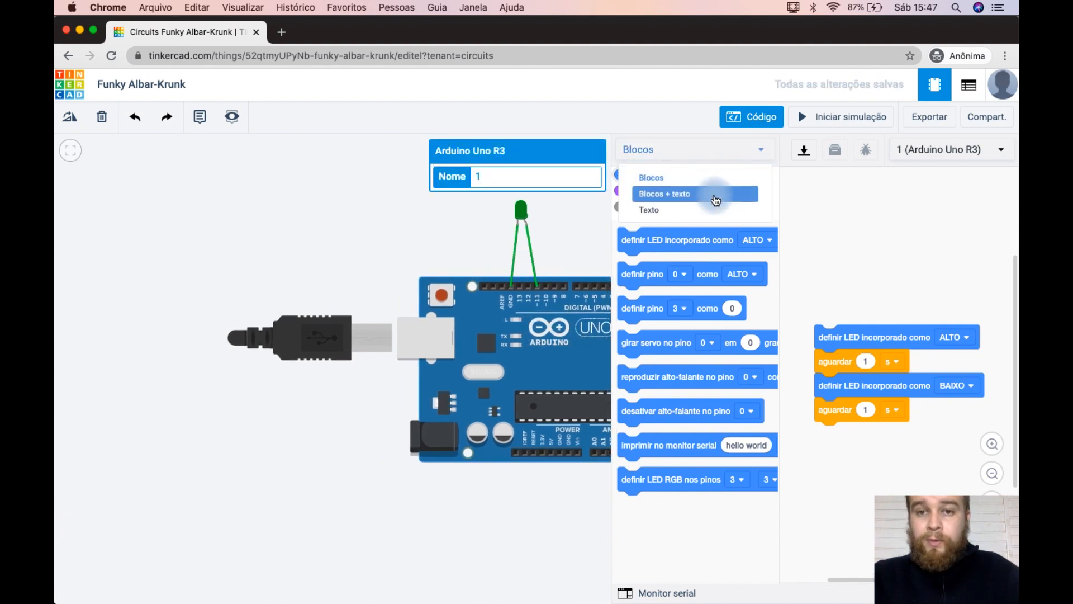
left_click(713, 209)
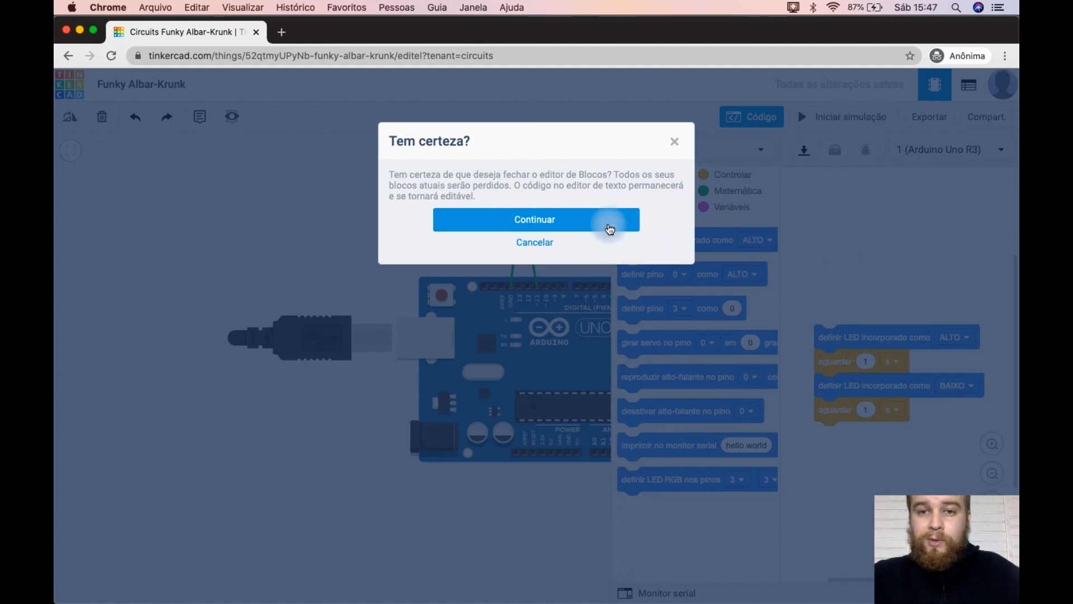
left_click(608, 224)
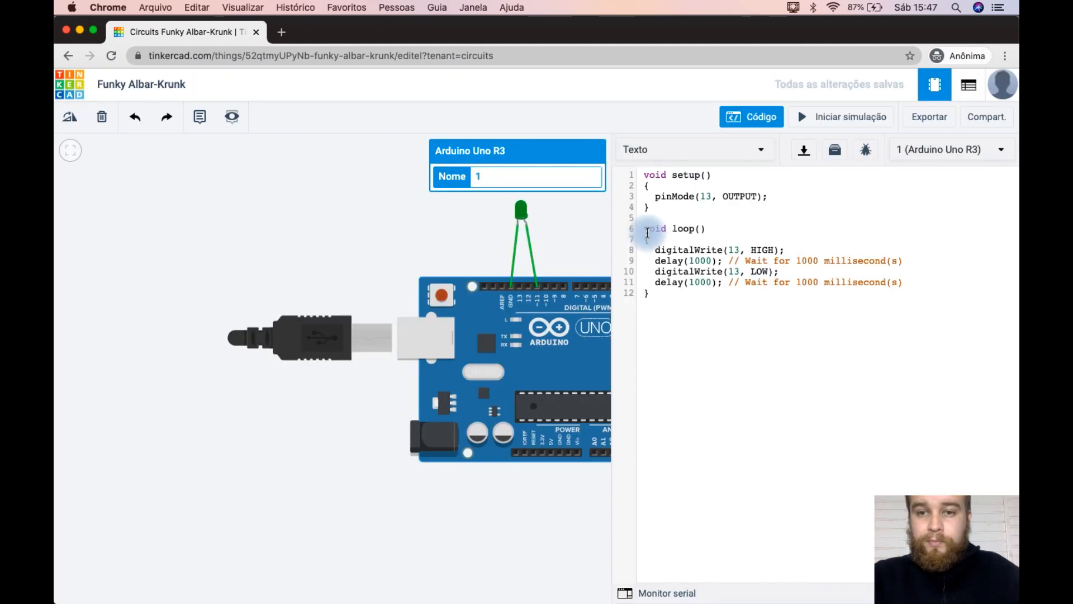
Set the pin number in the setup function's pinMode call to 11, keeping it as OUTPUT.
left_click(676, 197)
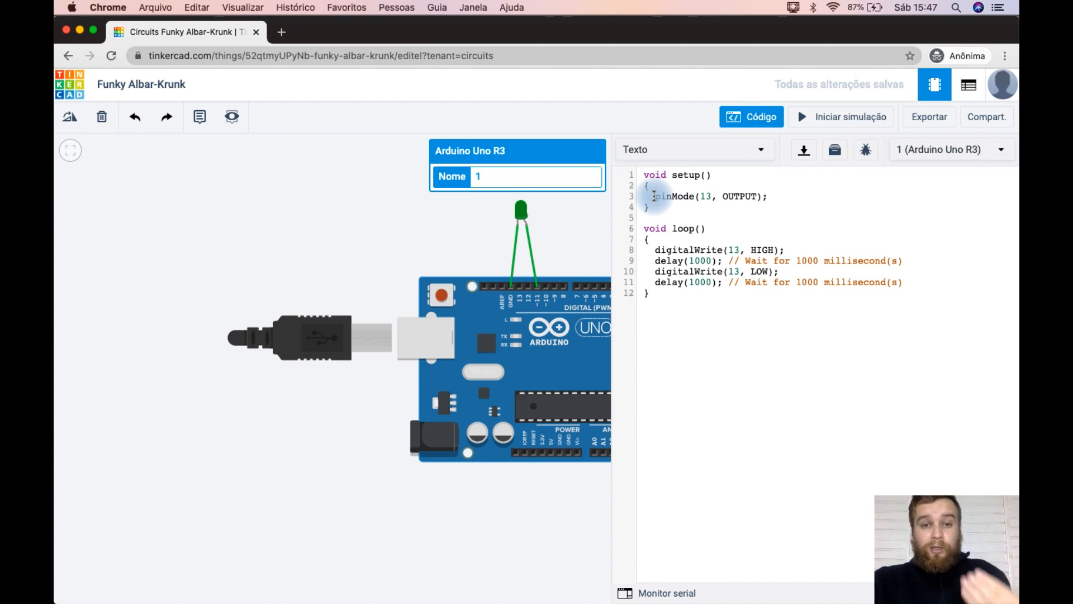
left_click(656, 196)
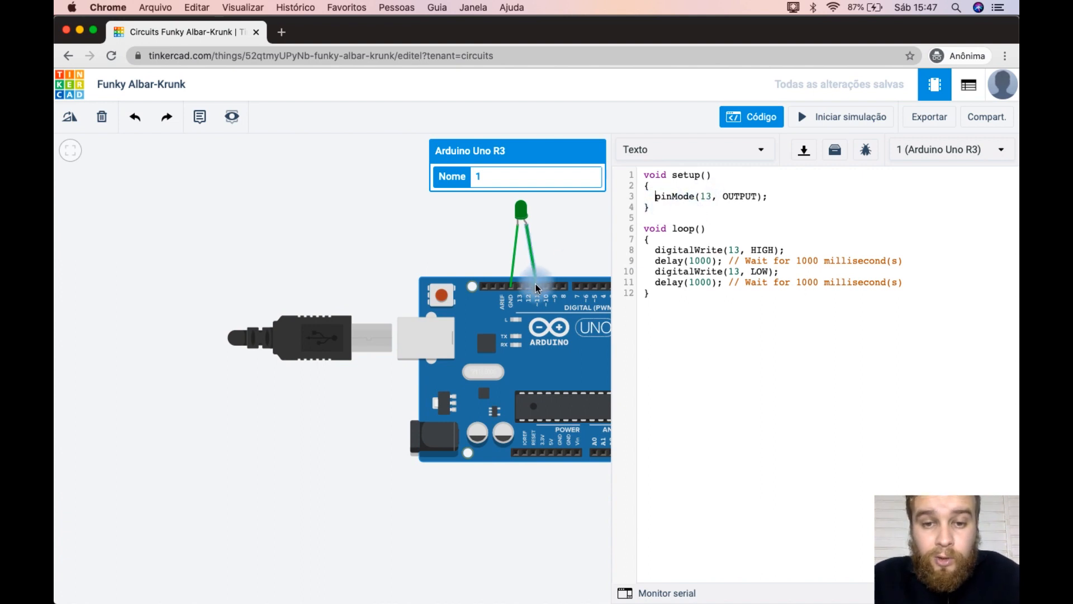
left_click_drag(535, 287, 536, 287)
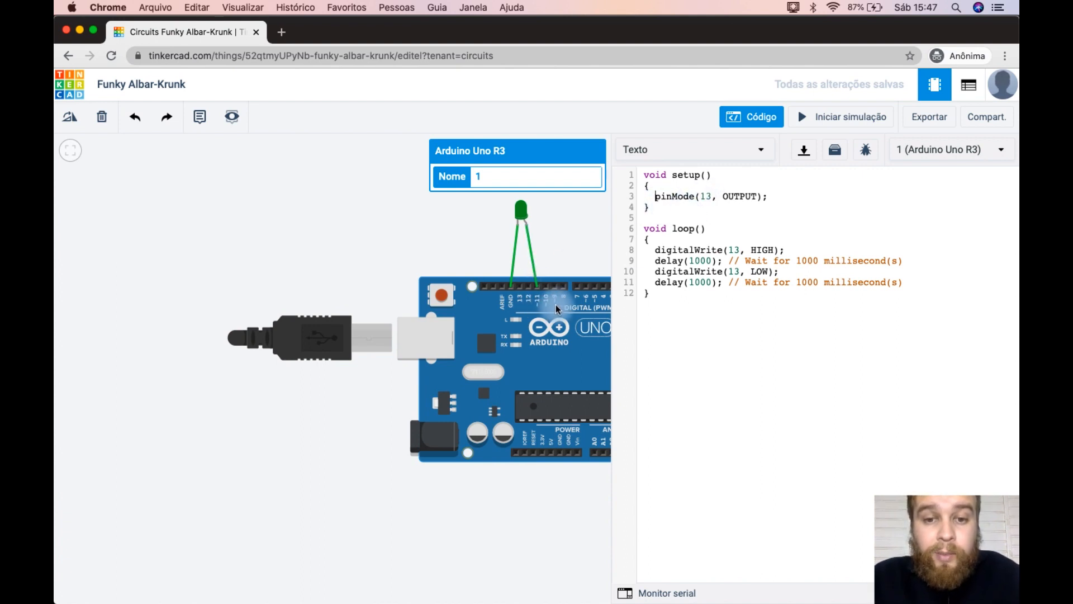
double_click(706, 197)
type("11")
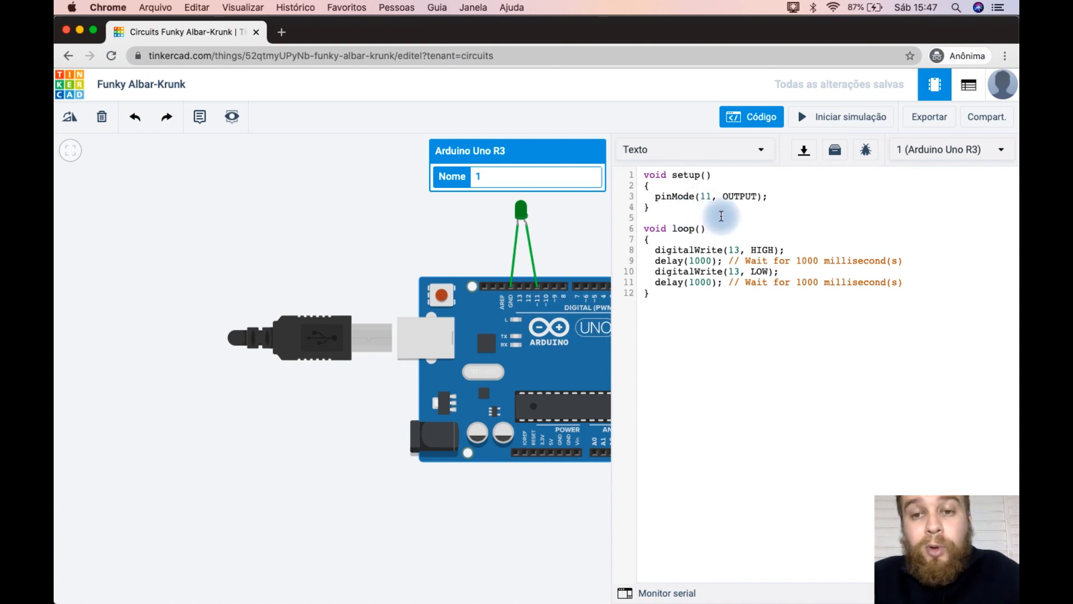
double_click(729, 196)
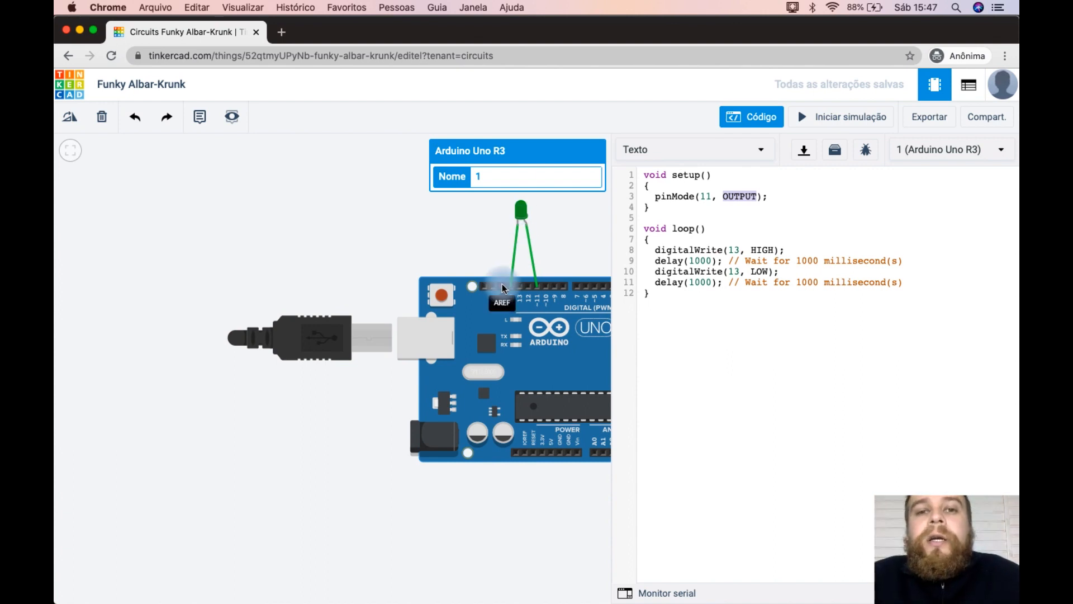
Set the pin number in the loop's HIGH digitalWrite call to 11.
left_click(655, 239)
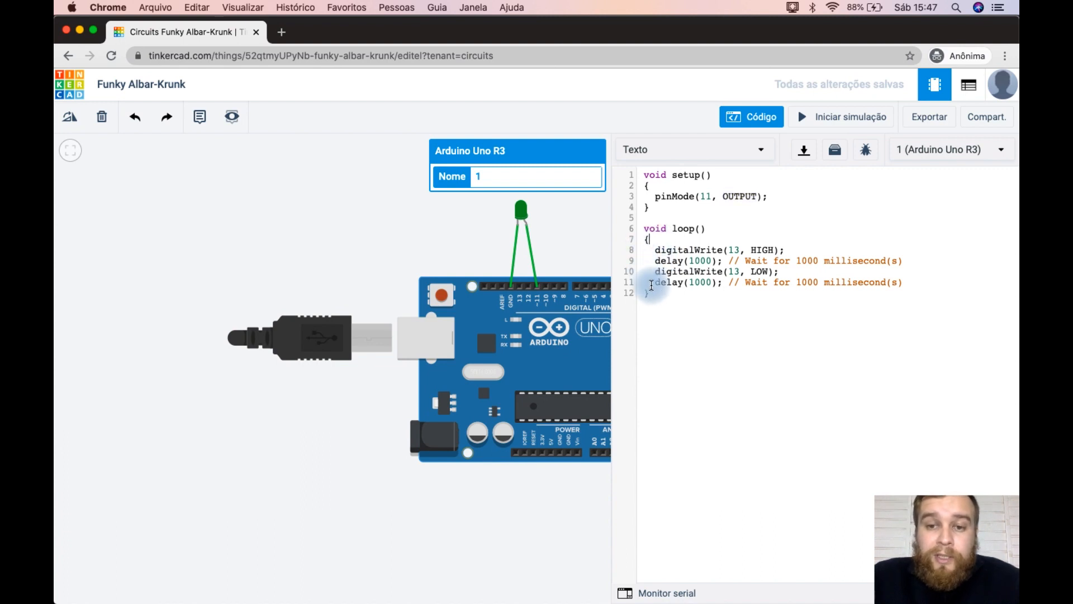
triple_click(685, 229)
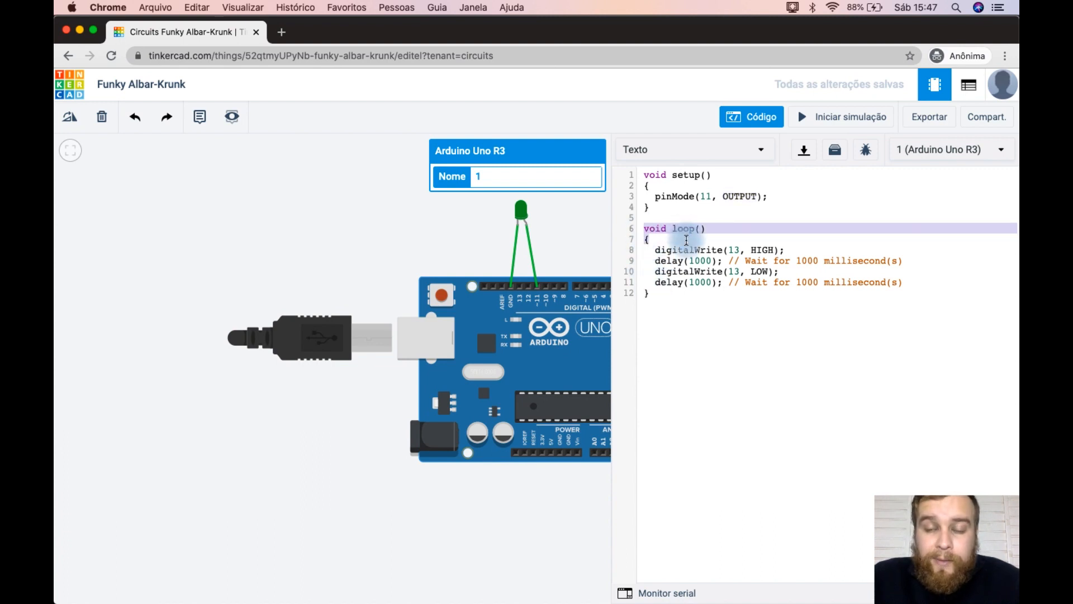
left_click(711, 228)
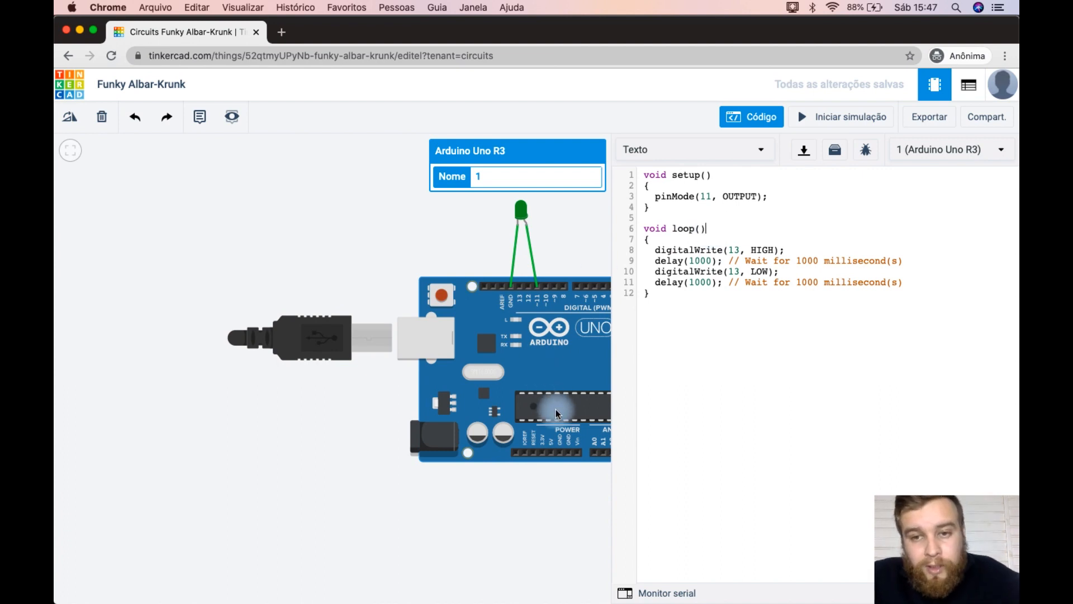
left_click_drag(653, 250, 933, 281)
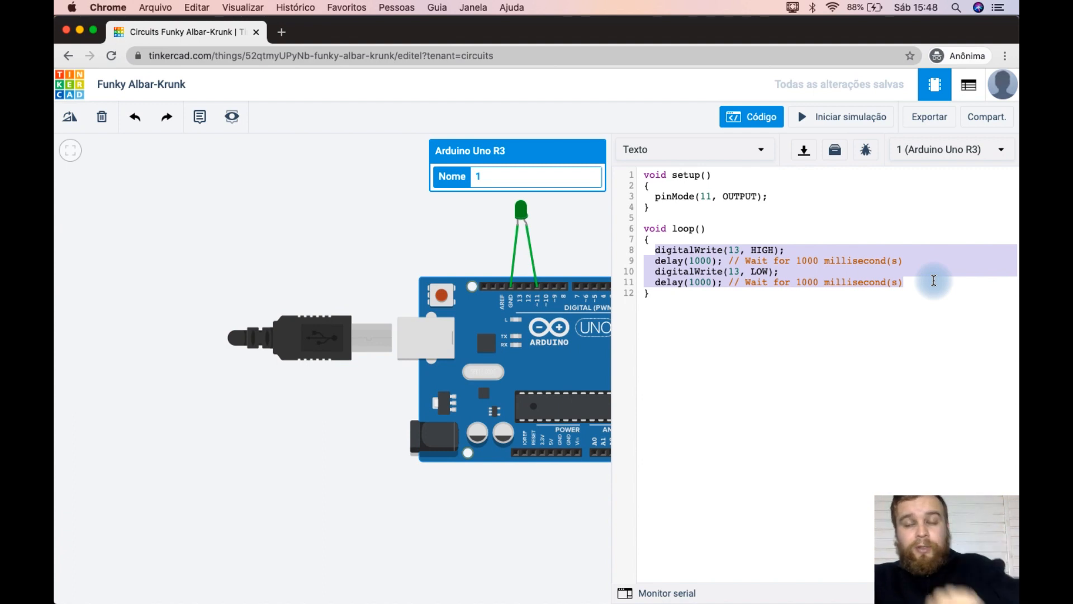
double_click(694, 251)
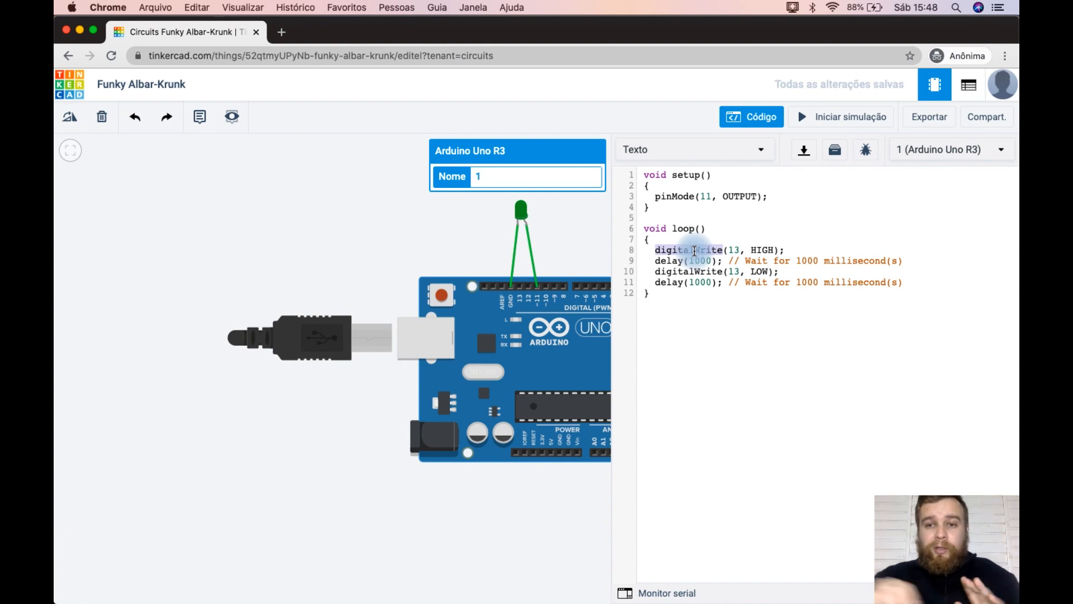
left_click(738, 251)
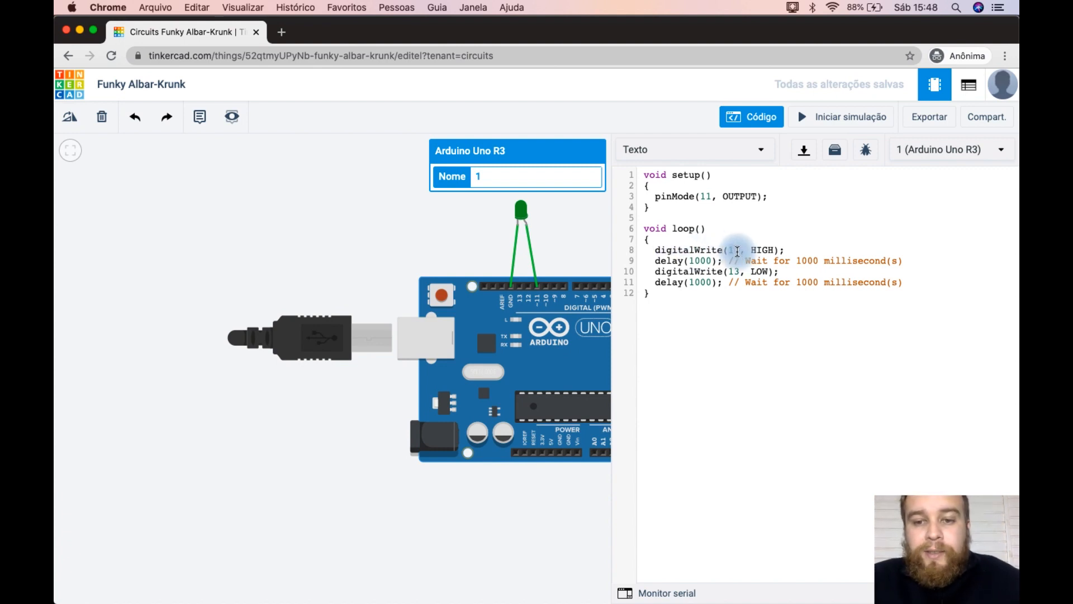
key("BackSpace")
type("1")
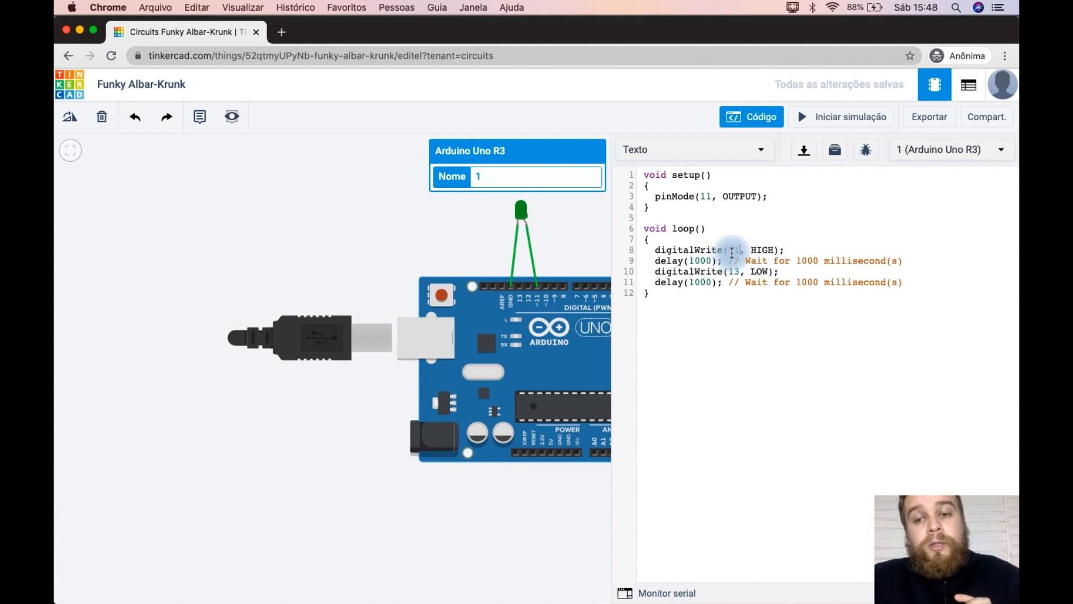
Review the HIGH line and its delay, and set the pin number in the loop's LOW digitalWrite call to 11.
double_click(757, 251)
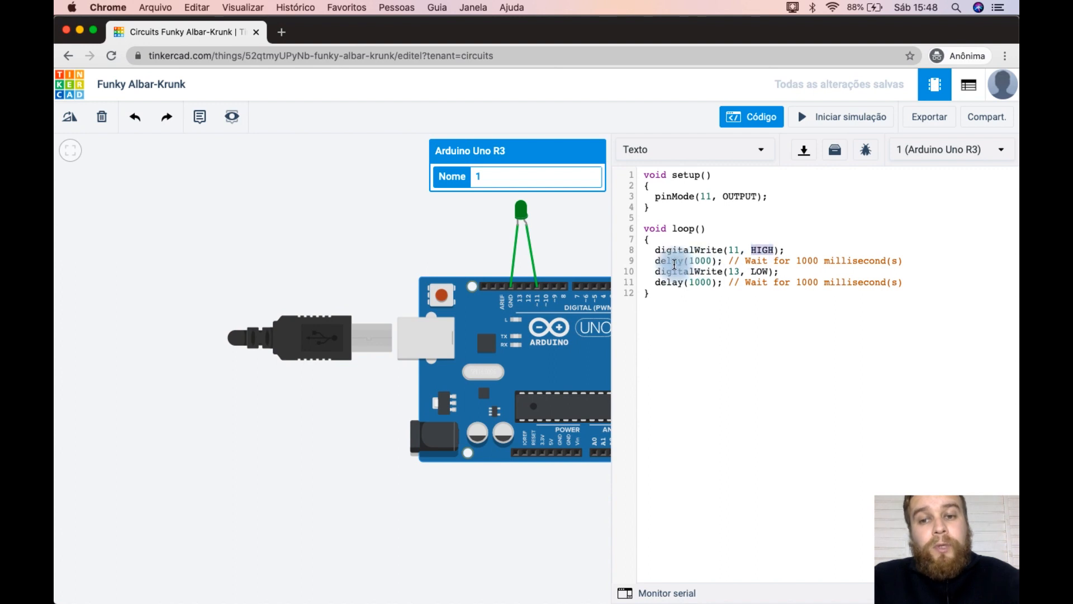
left_click(796, 252)
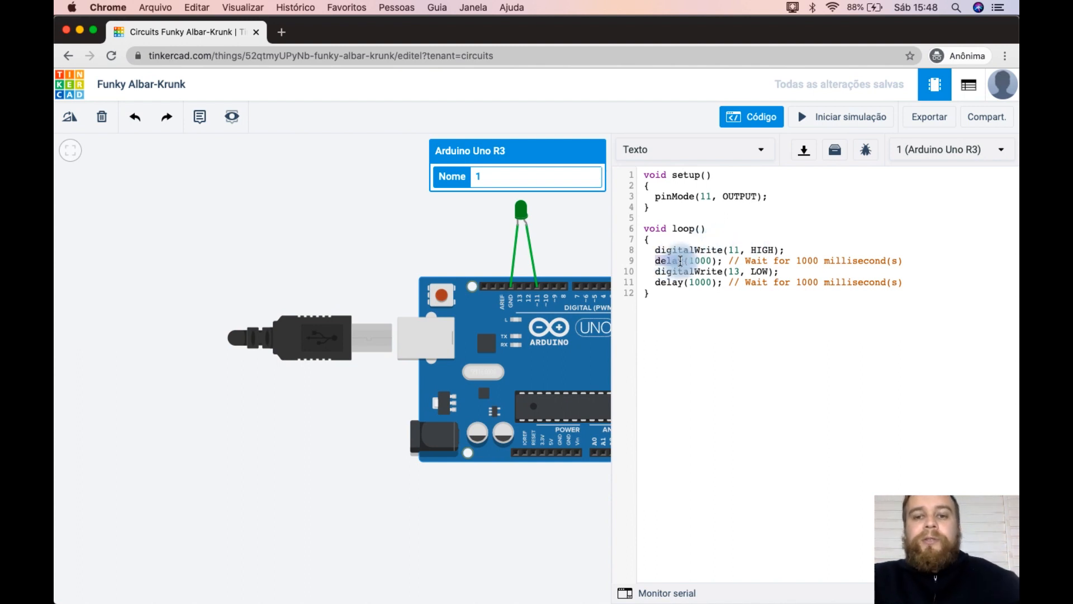
double_click(700, 261)
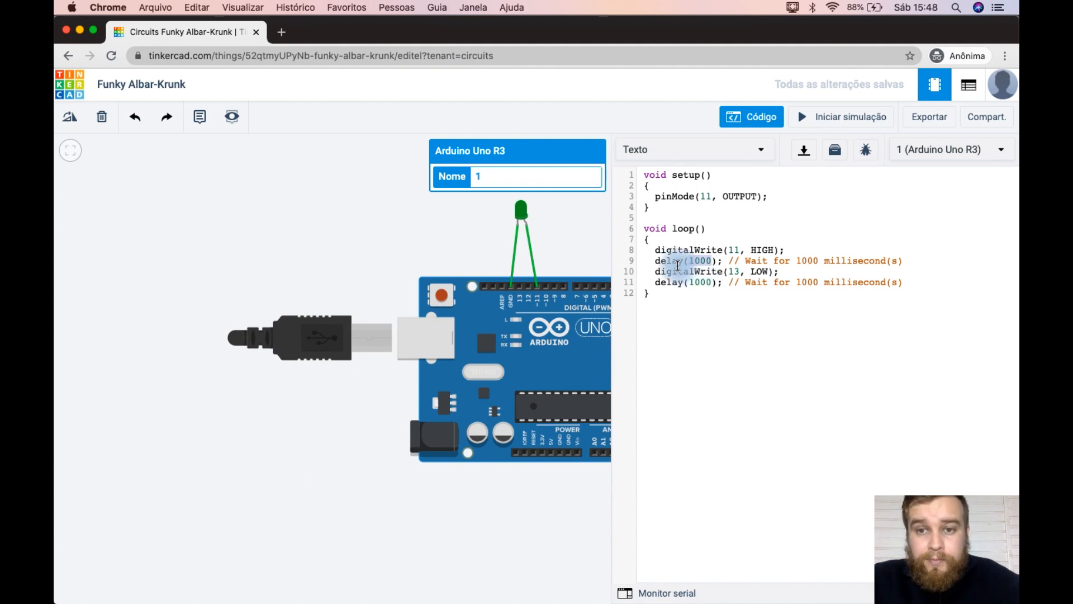
left_click(648, 263)
left_click_drag(648, 262, 900, 267)
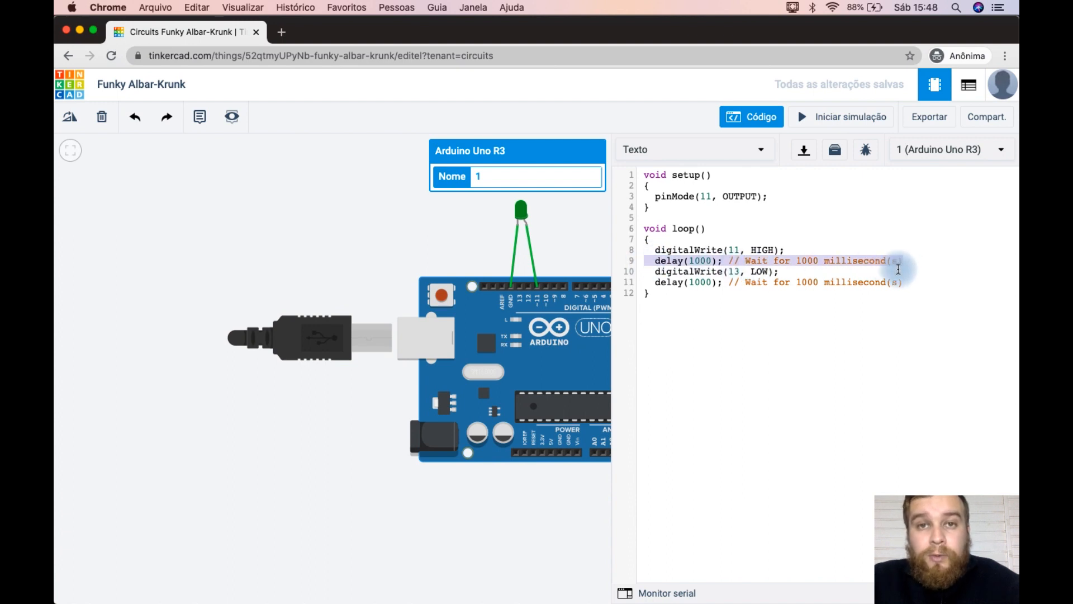
left_click_drag(644, 250, 830, 253)
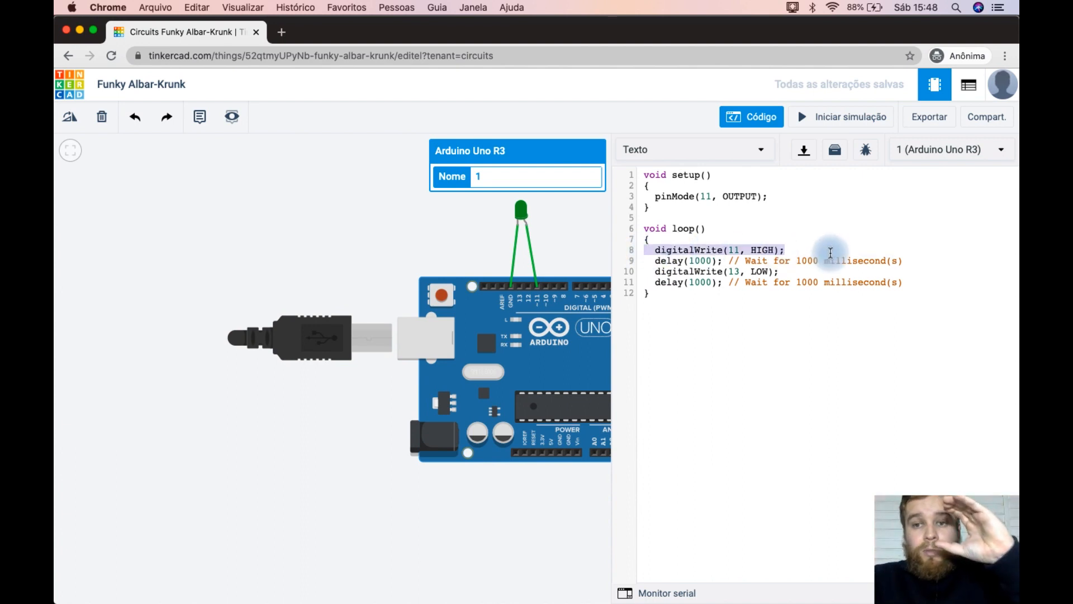
left_click_drag(643, 261, 906, 264)
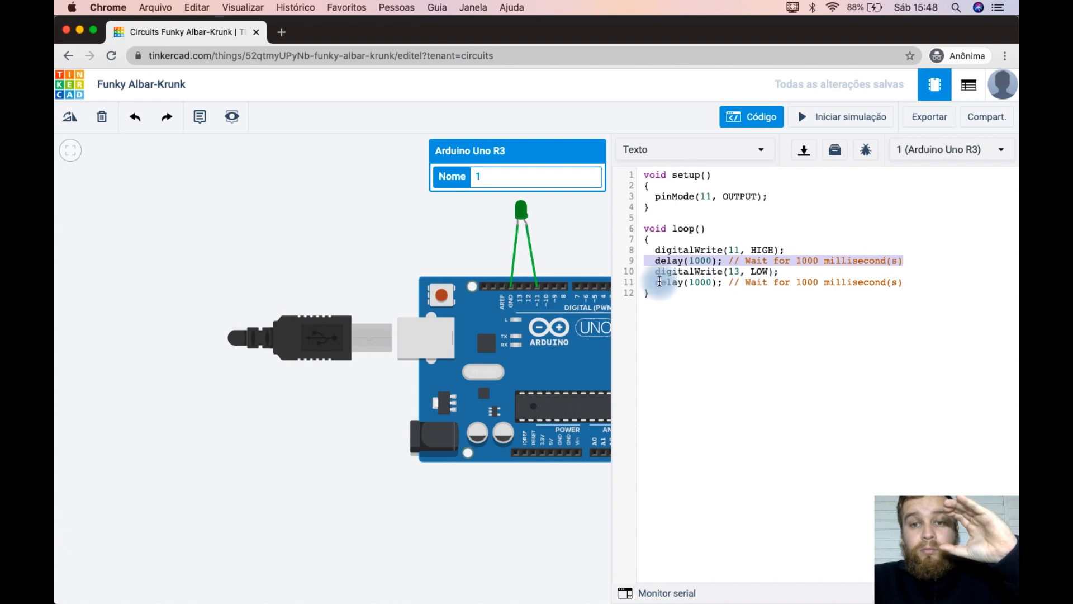
left_click_drag(644, 272, 810, 273)
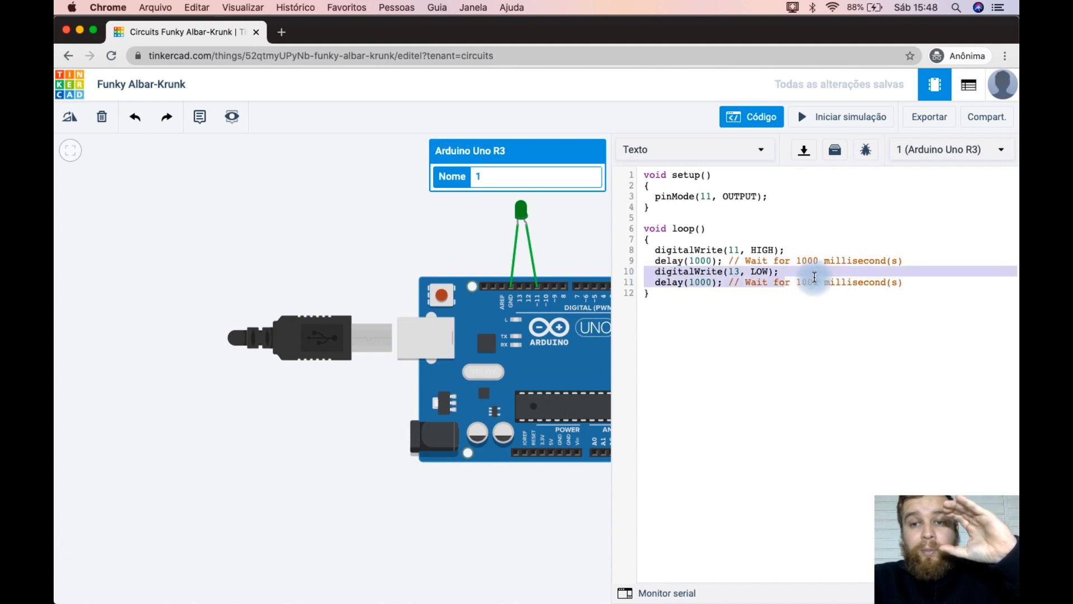
left_click(739, 274)
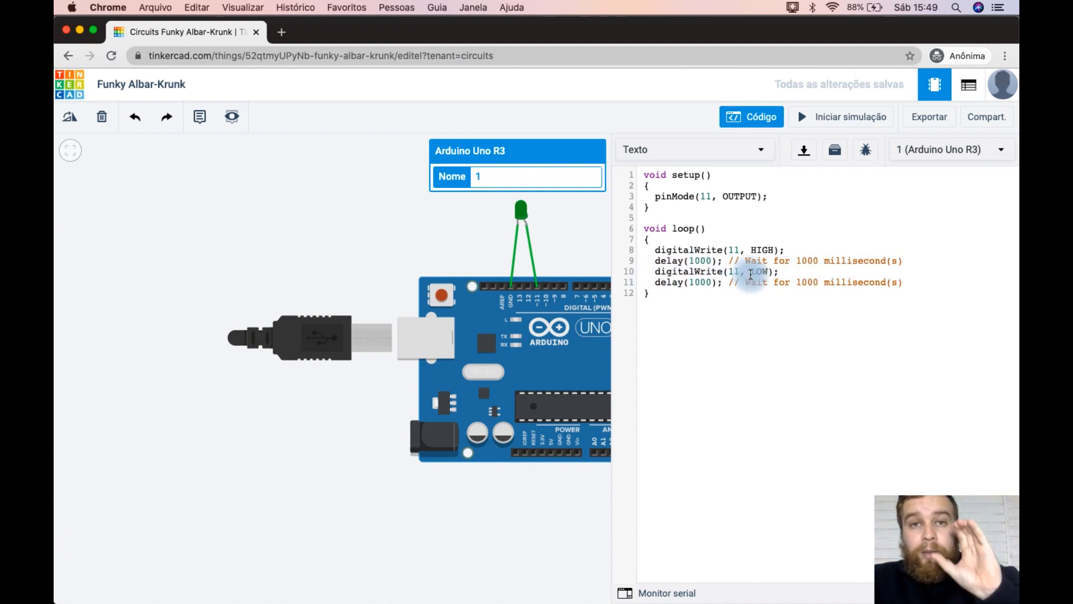
Check the loop's final delay line, and run the simulation to watch the green LED blink before stopping it.
left_click_drag(647, 282, 917, 286)
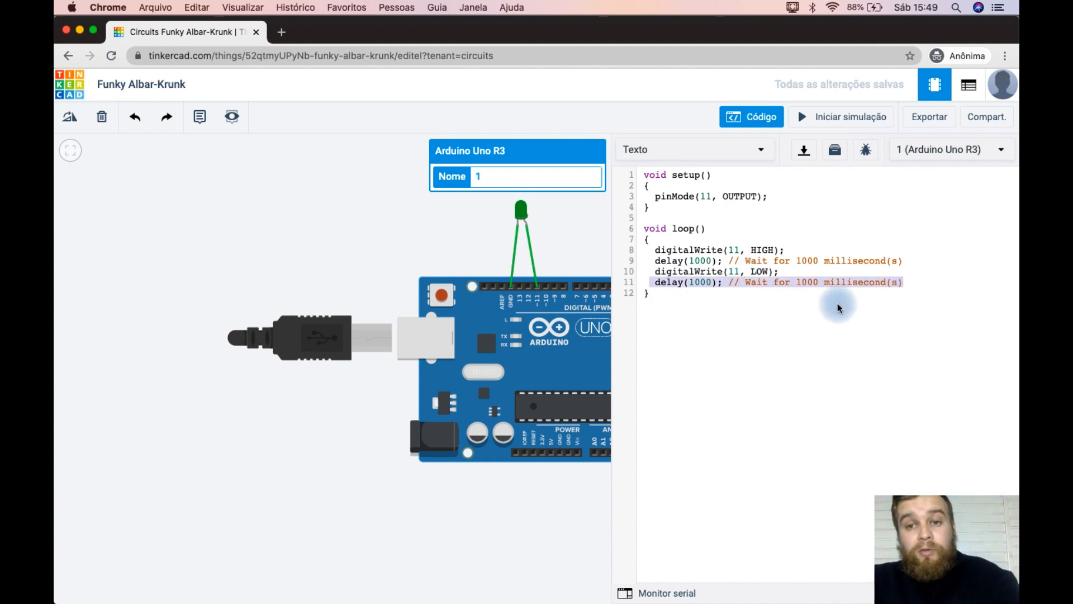
left_click(648, 256)
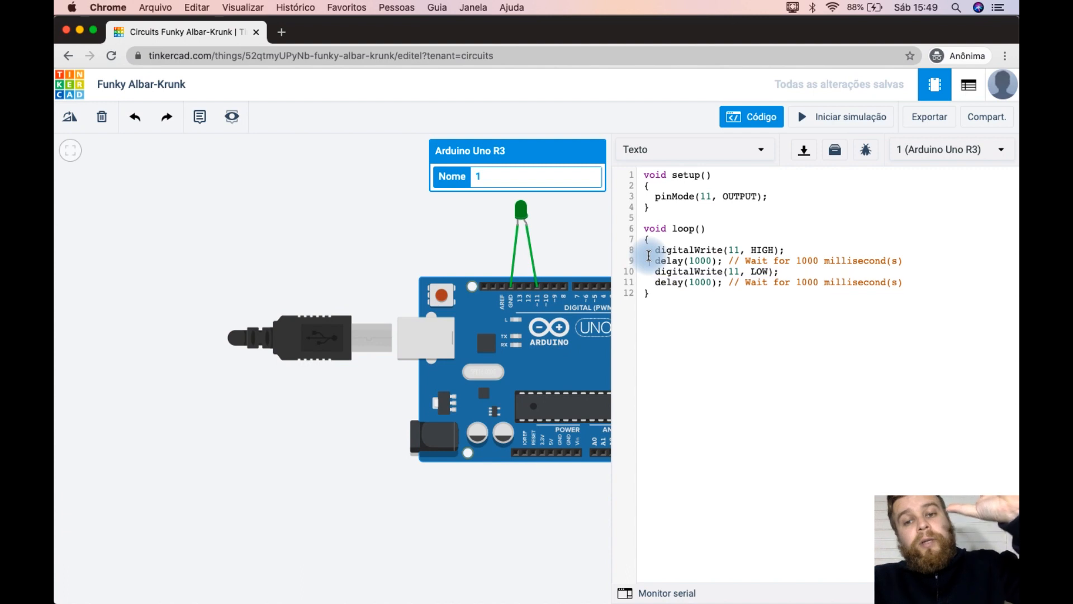
left_click(843, 124)
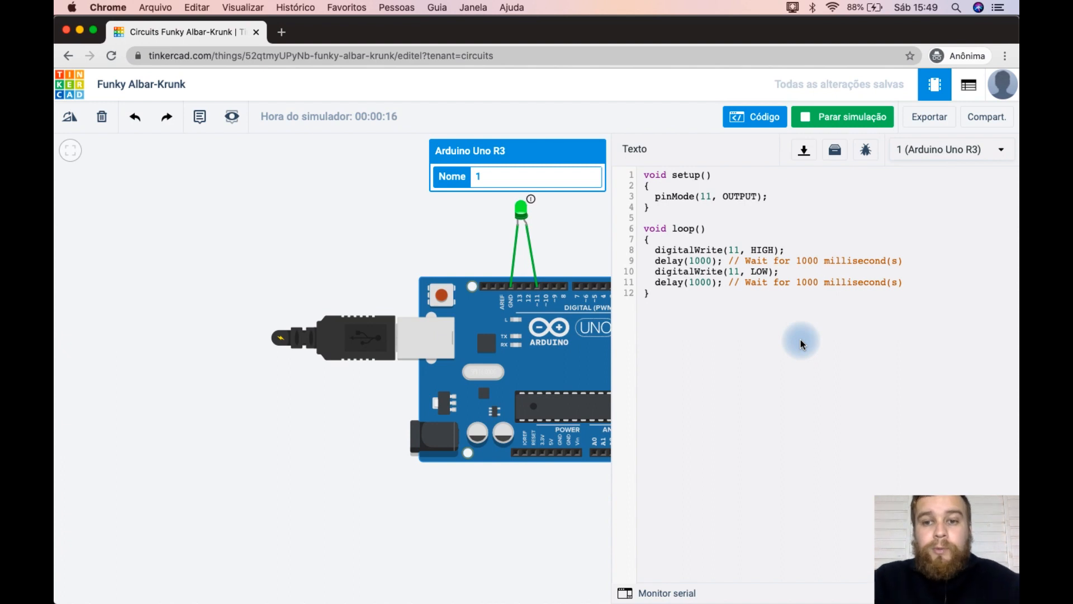
left_click(831, 128)
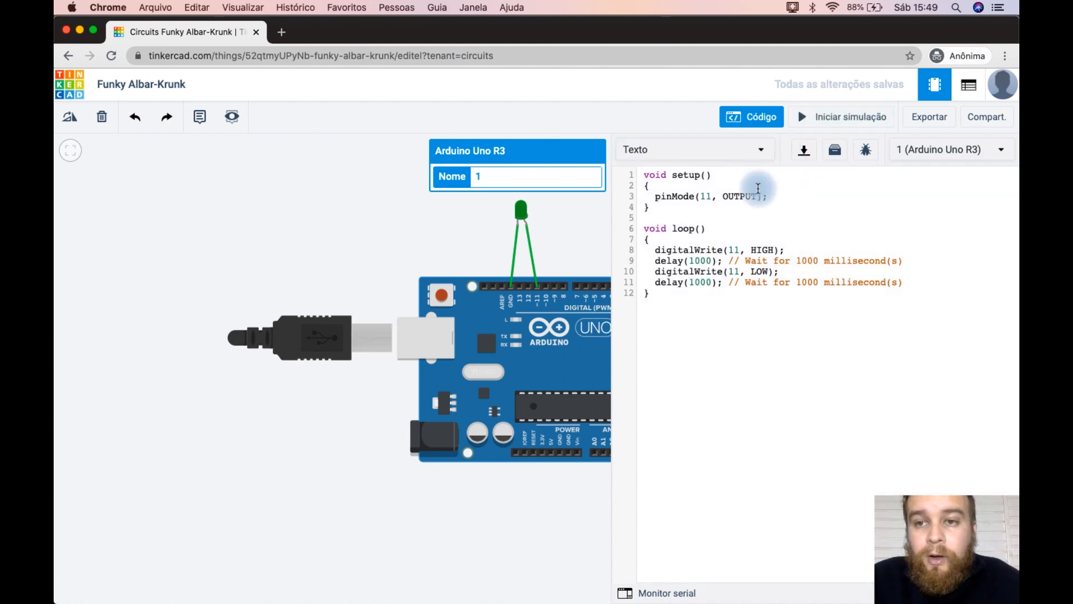
Set both delay calls in the loop to 100, and run and stop the simulation to test the faster blinking.
key("BackSpace")
left_click(698, 286)
key("BackSpace")
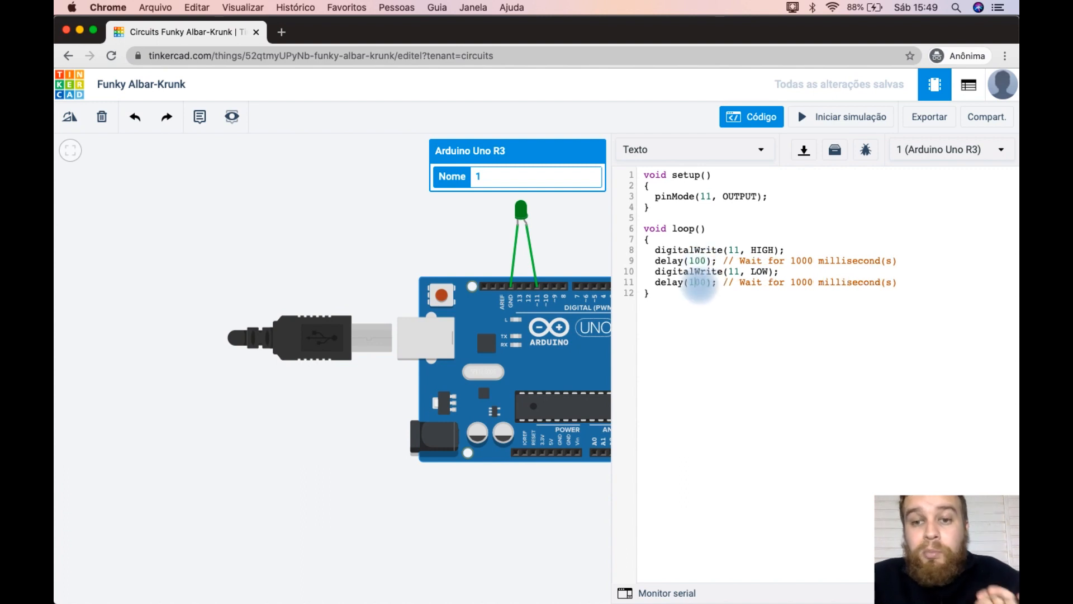
left_click(823, 124)
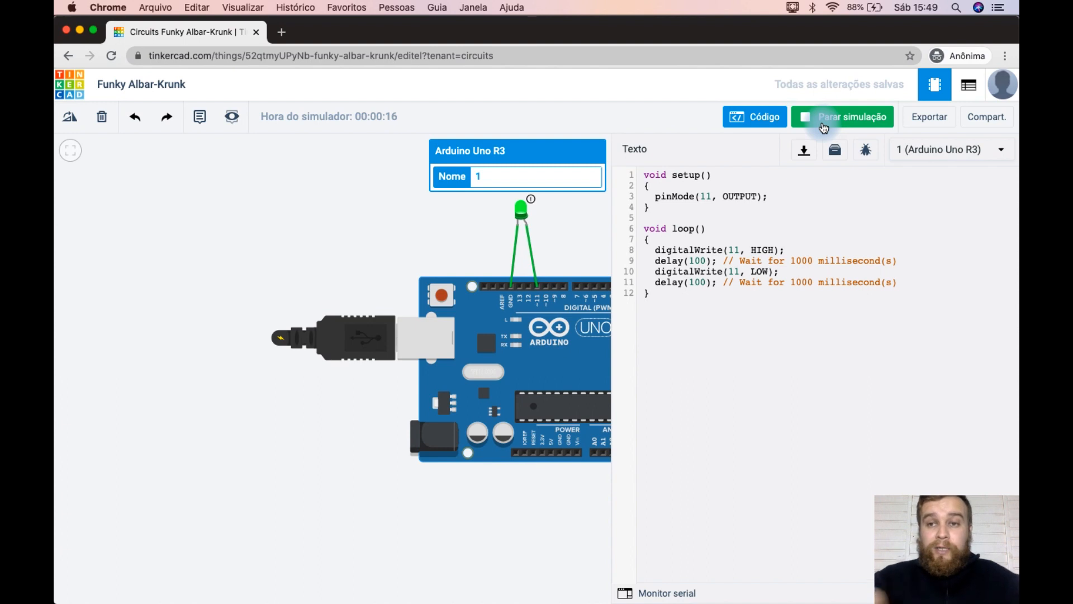
left_click(824, 128)
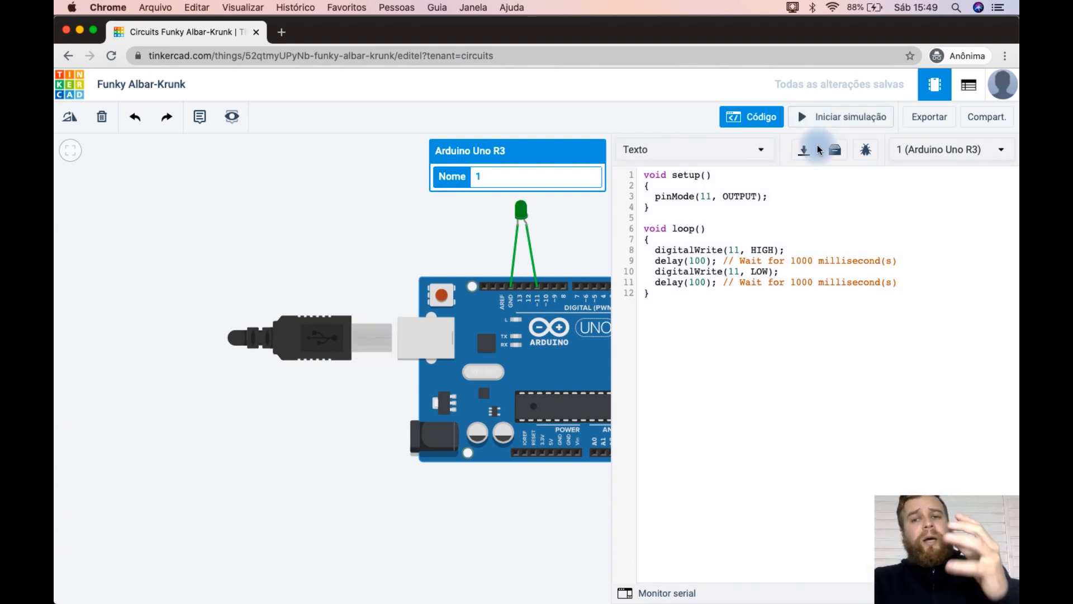